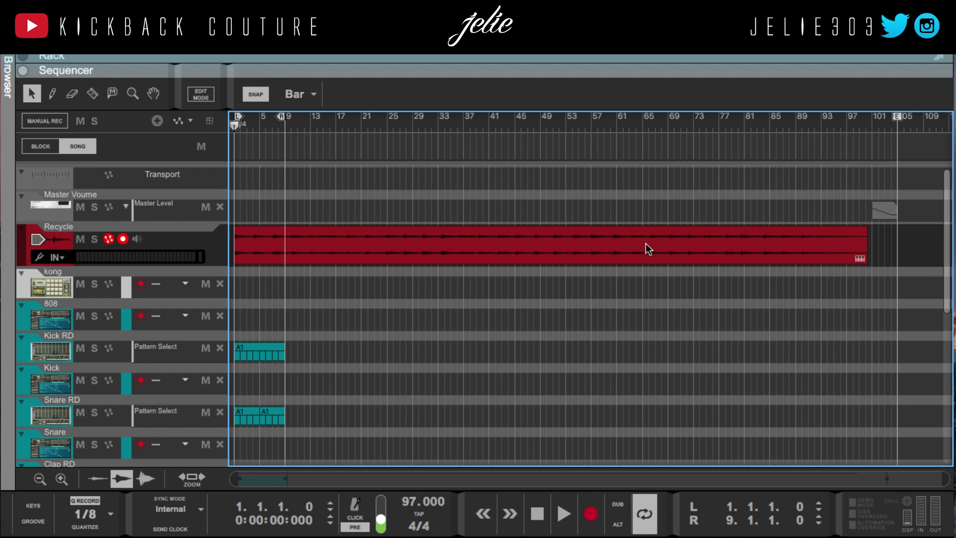
Step: Play the Recycle audio track from the song start, stop playback, and return to bar 1
{"action": "key", "text": "space"}
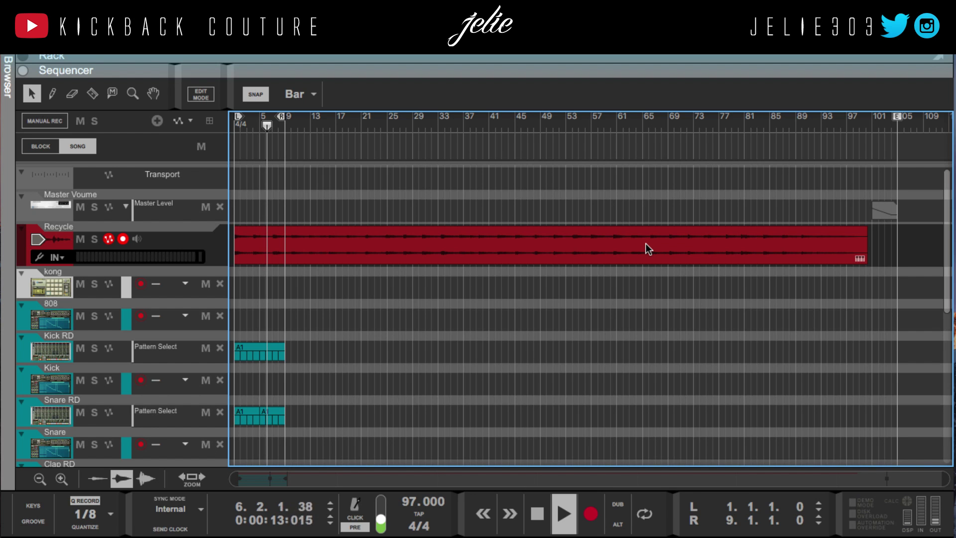
{"action": "left_click", "coordinate": [539, 509]}
{"action": "left_click", "coordinate": [539, 509]}
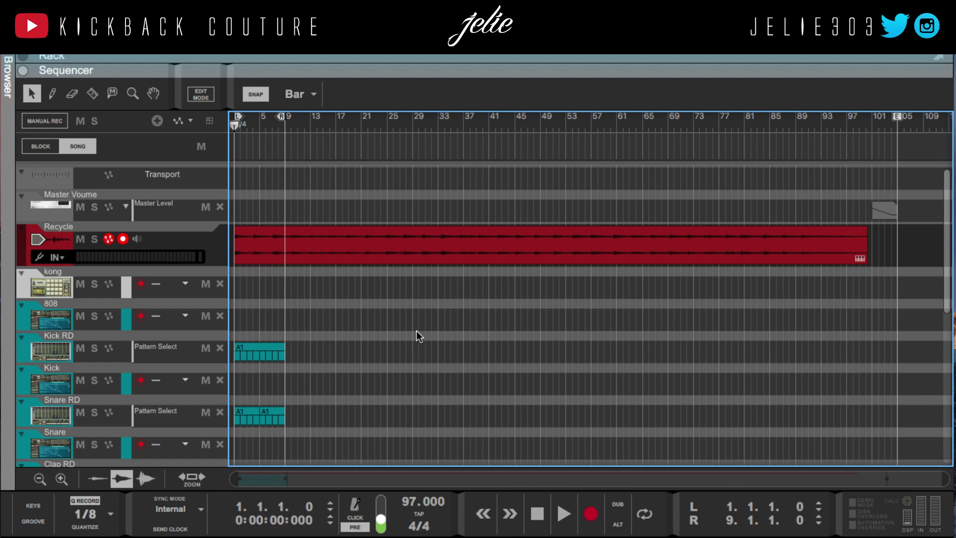
Step: Bounce the audio clip on the Recycle track to a REX loop
{"action": "left_click_drag", "start_coordinate": [365, 188], "coordinate": [366, 273]}
{"action": "left_click", "coordinate": [328, 284]}
{"action": "left_click", "coordinate": [279, 261]}
{"action": "right_click", "coordinate": [283, 249]}
{"action": "key", "text": "Escape"}
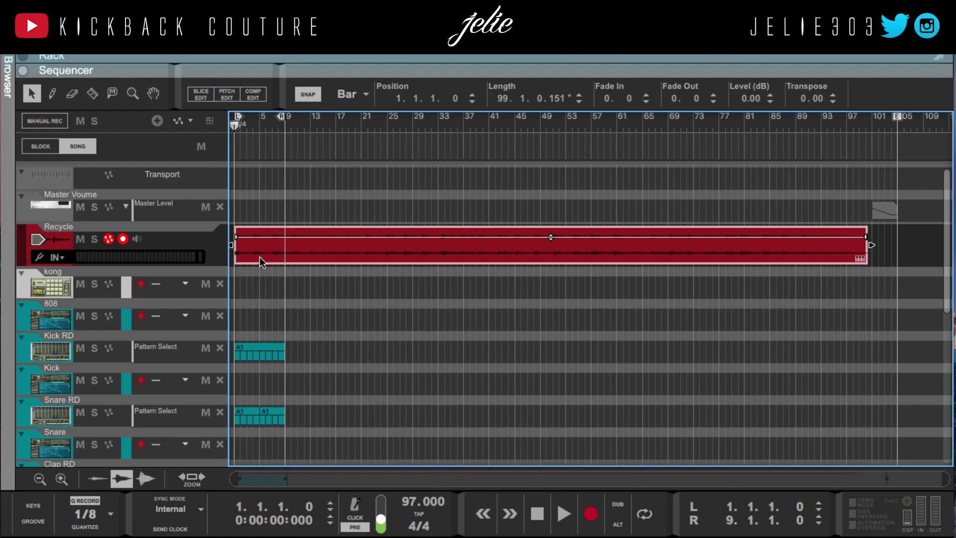
{"action": "double_click", "coordinate": [259, 256]}
{"action": "right_click", "coordinate": [276, 229]}
{"action": "mouse_move", "coordinate": [310, 284]}
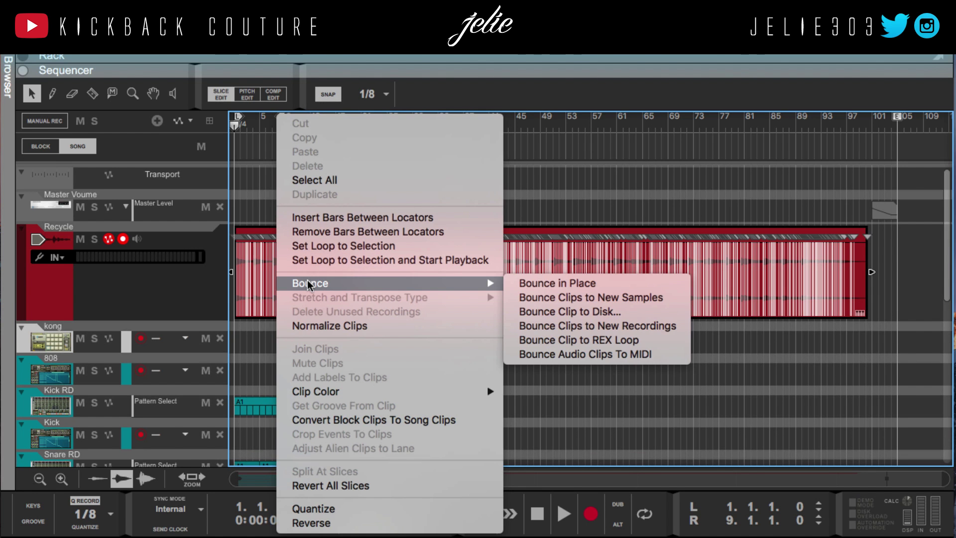
{"action": "left_click", "coordinate": [578, 339]}
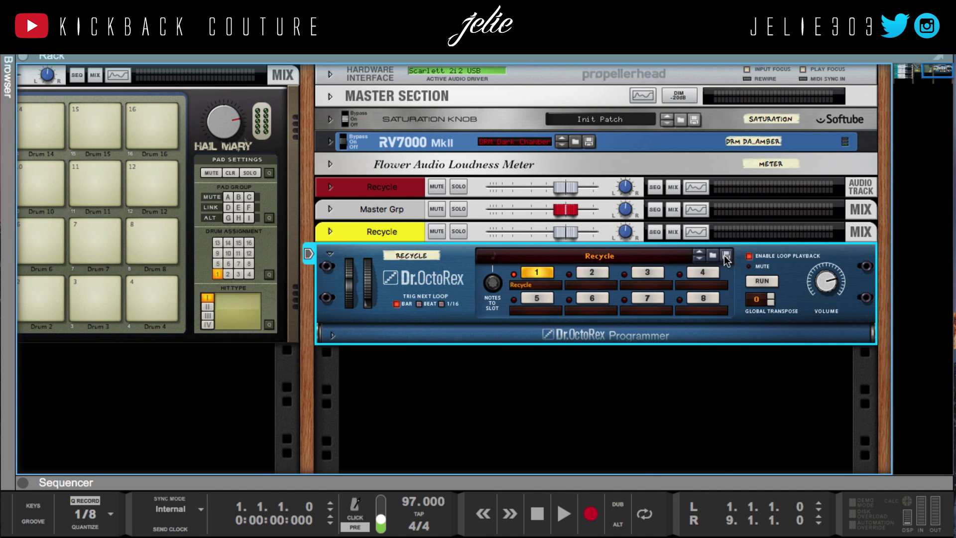
Step: Exclude only the Recycle loop from the song's self-contained samples and save the extracted file to the Desktop
{"action": "left_click", "coordinate": [63, 48]}
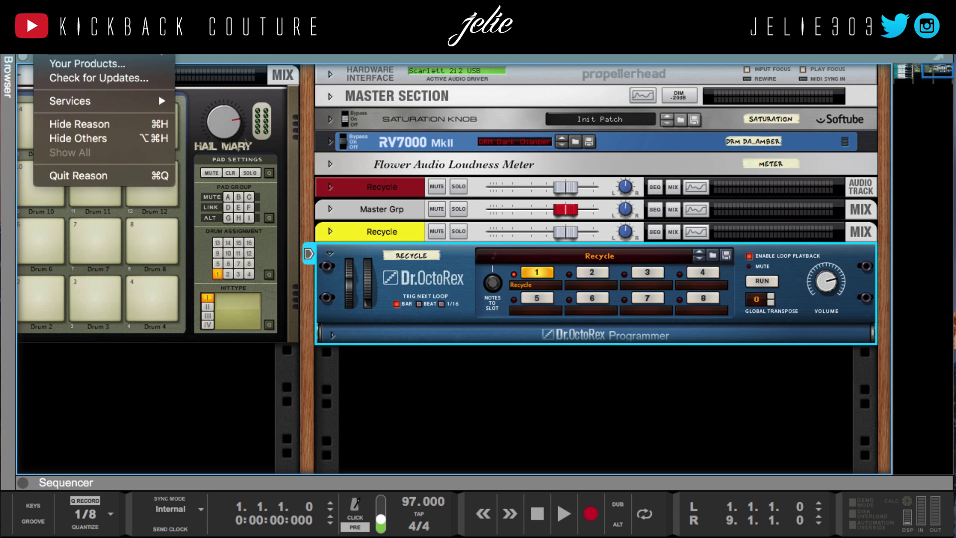
{"action": "mouse_move", "coordinate": [98, 49]}
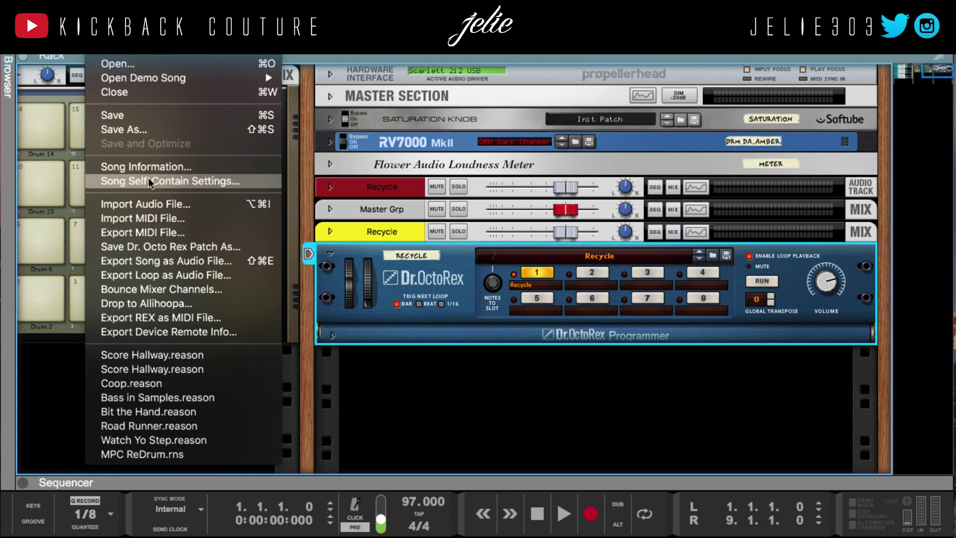
{"action": "left_click", "coordinate": [169, 184]}
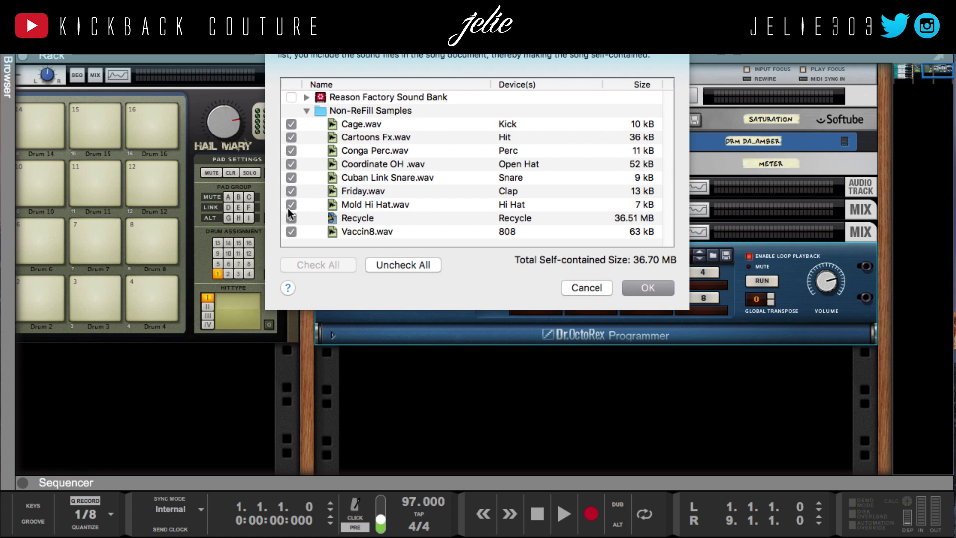
{"action": "left_click", "coordinate": [291, 205]}
{"action": "left_click", "coordinate": [291, 218]}
{"action": "left_click", "coordinate": [291, 205]}
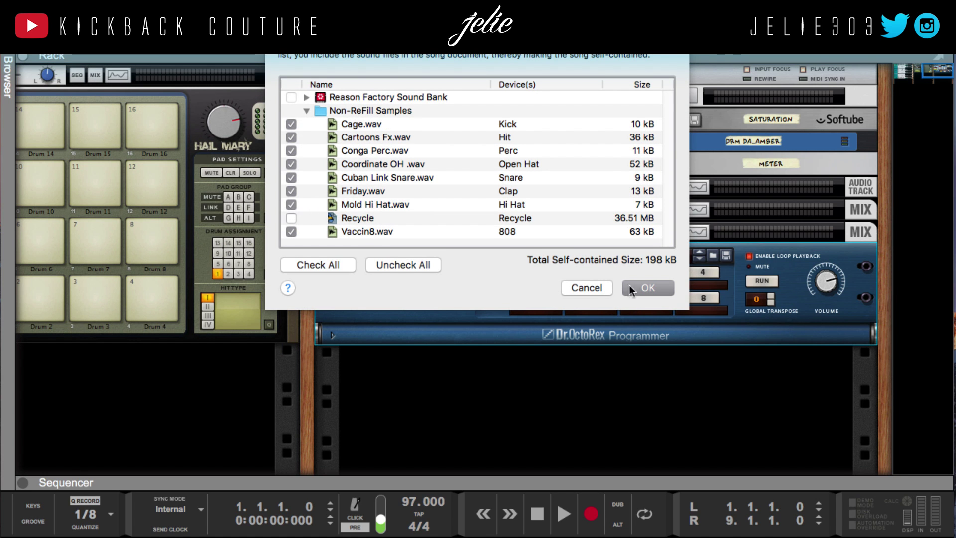
{"action": "left_click", "coordinate": [658, 288]}
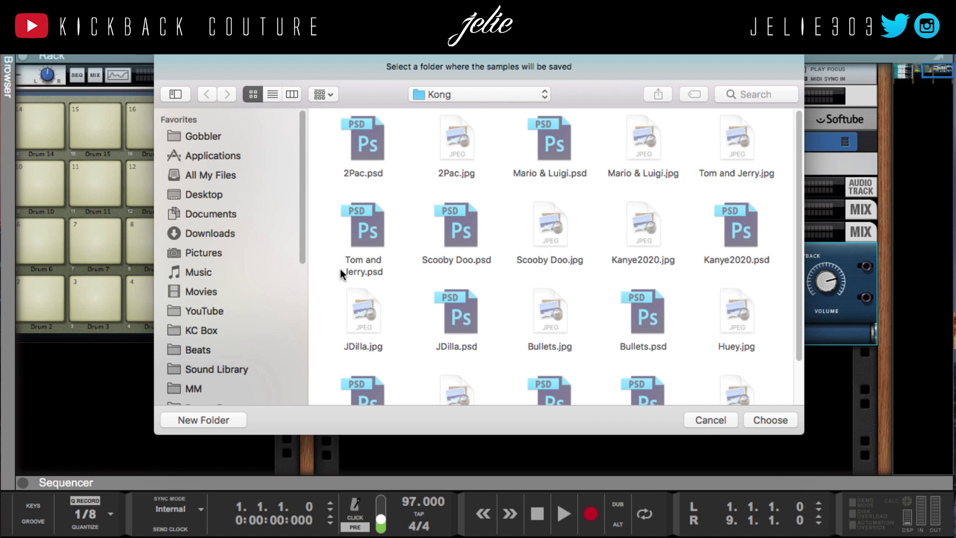
{"action": "left_click", "coordinate": [216, 195]}
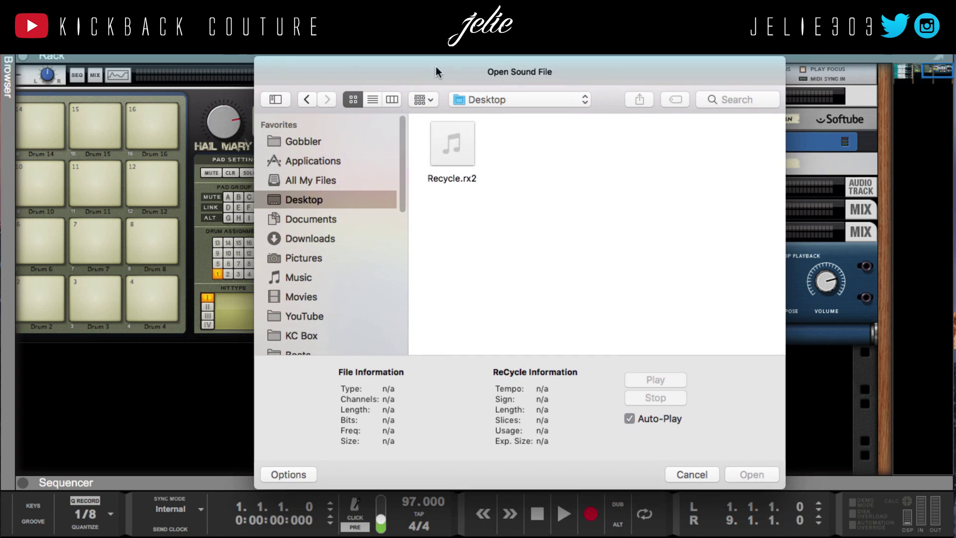
Step: Switch to ReCycle and open the sound file Recycle.rx2 from the Desktop
{"action": "left_click_drag", "start_coordinate": [435, 66], "coordinate": [433, 68]}
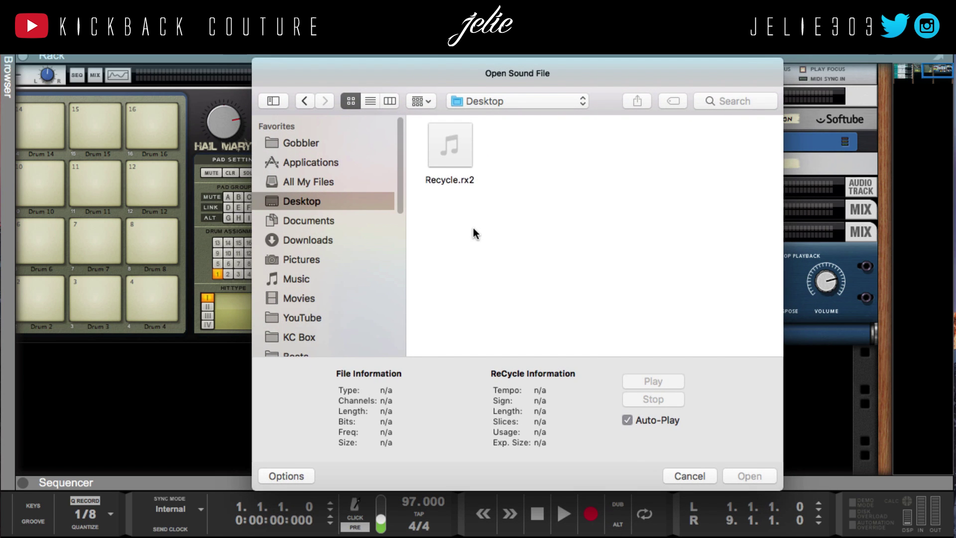
{"action": "left_click", "coordinate": [457, 163]}
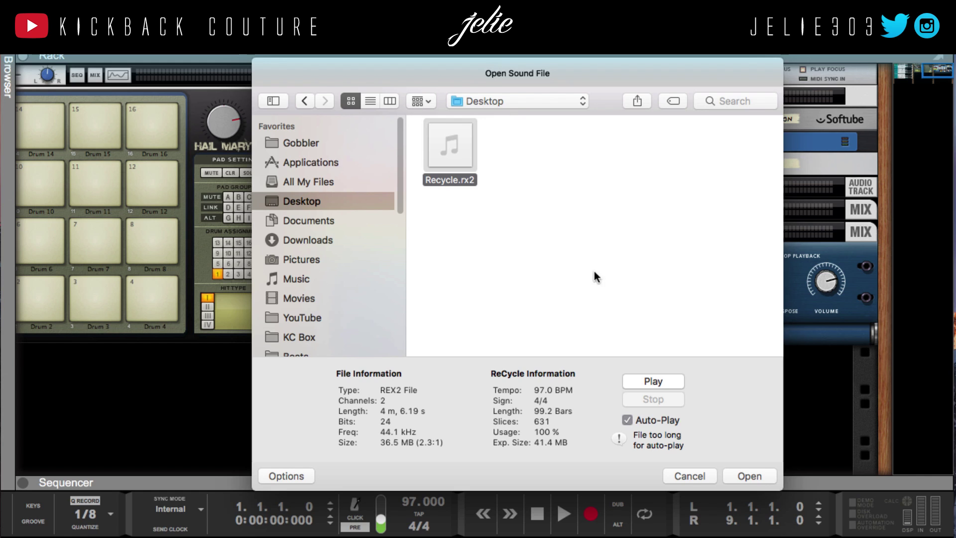
{"action": "left_click", "coordinate": [742, 477]}
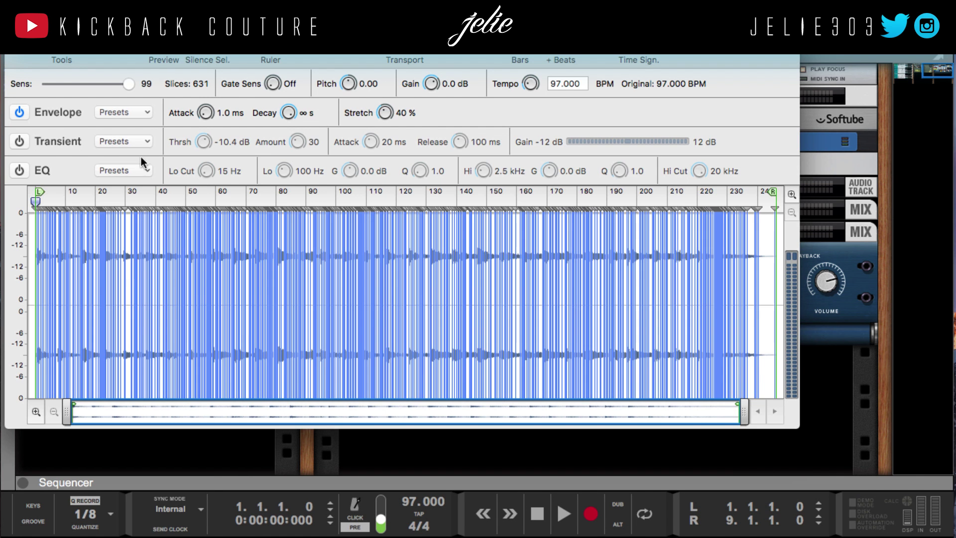
Step: Lower the slice sensitivity to 0 to clear the automatic slices from the loop
{"action": "left_click_drag", "start_coordinate": [210, 68], "coordinate": [260, 46]}
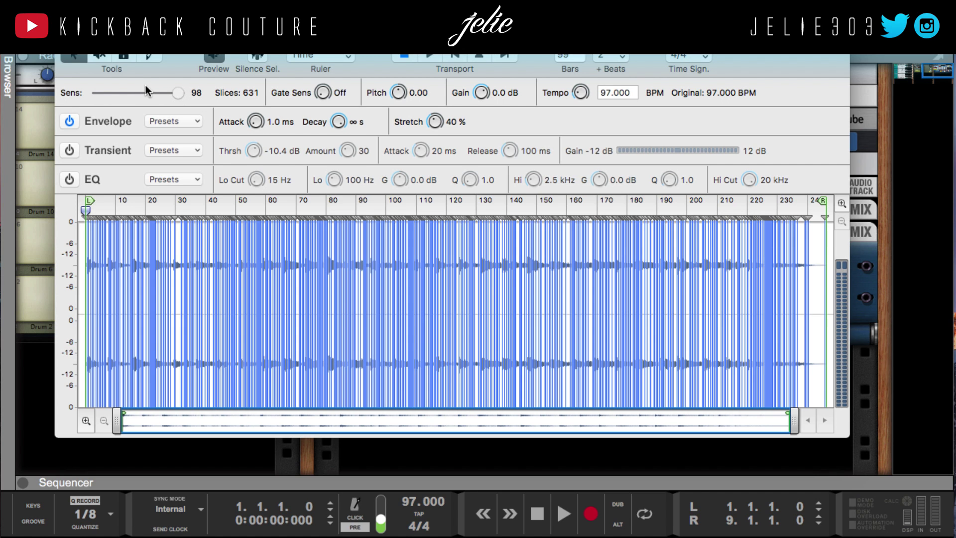
{"action": "left_click_drag", "start_coordinate": [103, 93], "coordinate": [62, 98]}
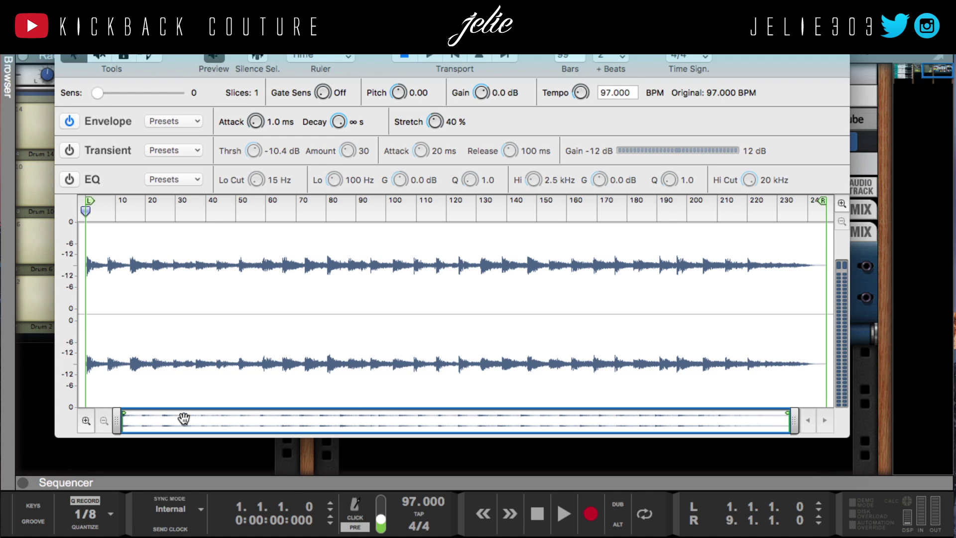
{"action": "mouse_move", "coordinate": [98, 94]}
{"action": "left_mouse_down"}
{"action": "mouse_move", "coordinate": [130, 124]}
{"action": "mouse_move", "coordinate": [225, 164]}
{"action": "mouse_move", "coordinate": [109, 116]}
{"action": "mouse_move", "coordinate": [86, 103]}
{"action": "mouse_move", "coordinate": [105, 97]}
{"action": "mouse_move", "coordinate": [88, 91]}
{"action": "left_mouse_up"}
{"action": "left_click", "coordinate": [125, 47]}
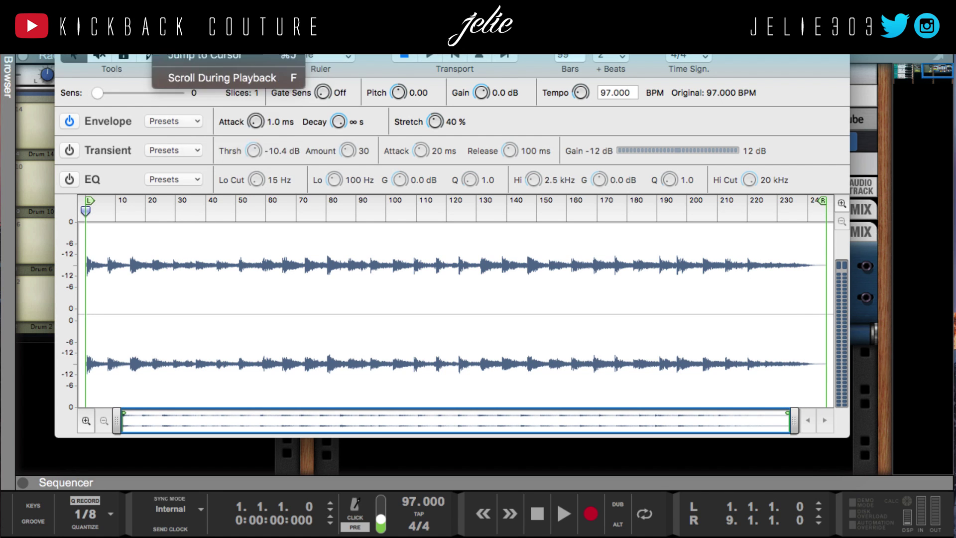
{"action": "mouse_move", "coordinate": [205, 48]}
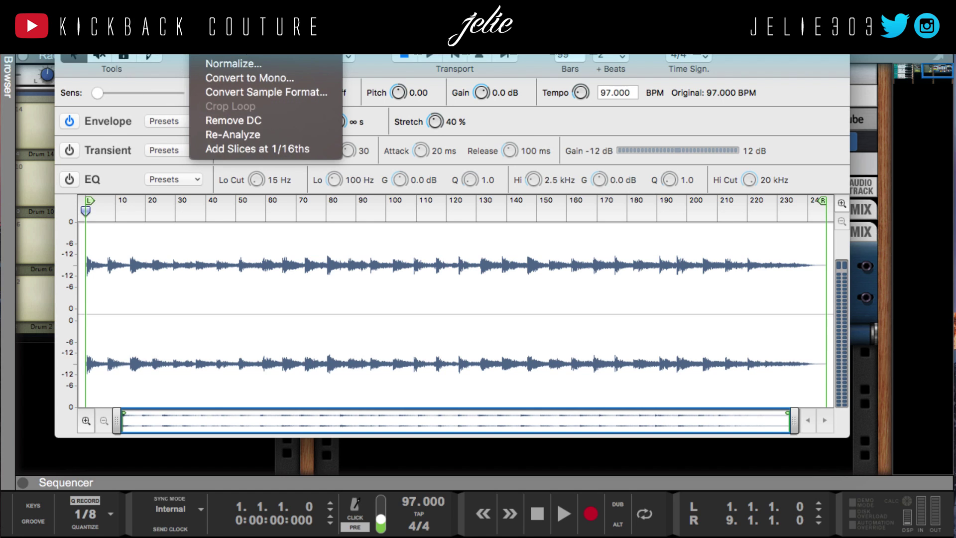
{"action": "left_click", "coordinate": [276, 149]}
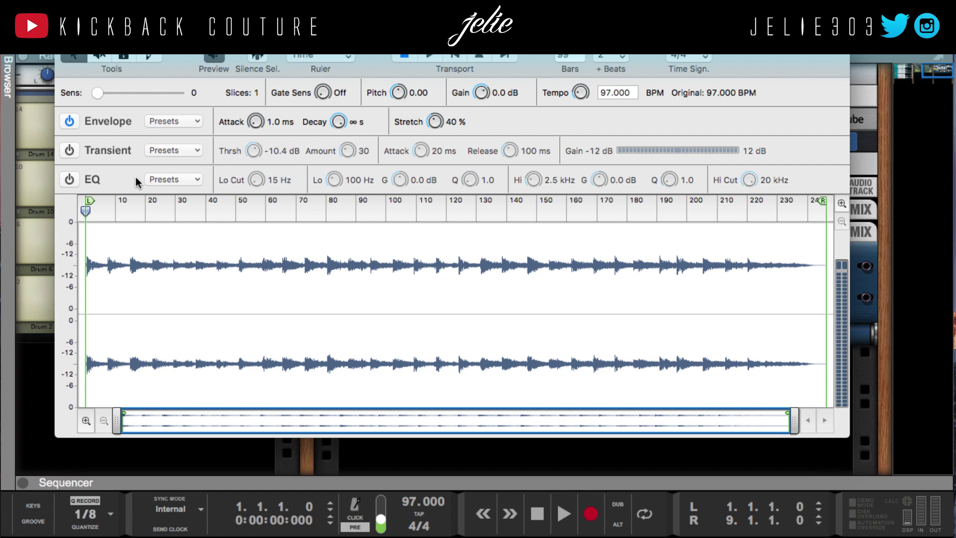
{"action": "left_click_drag", "start_coordinate": [179, 42], "coordinate": [176, 57]}
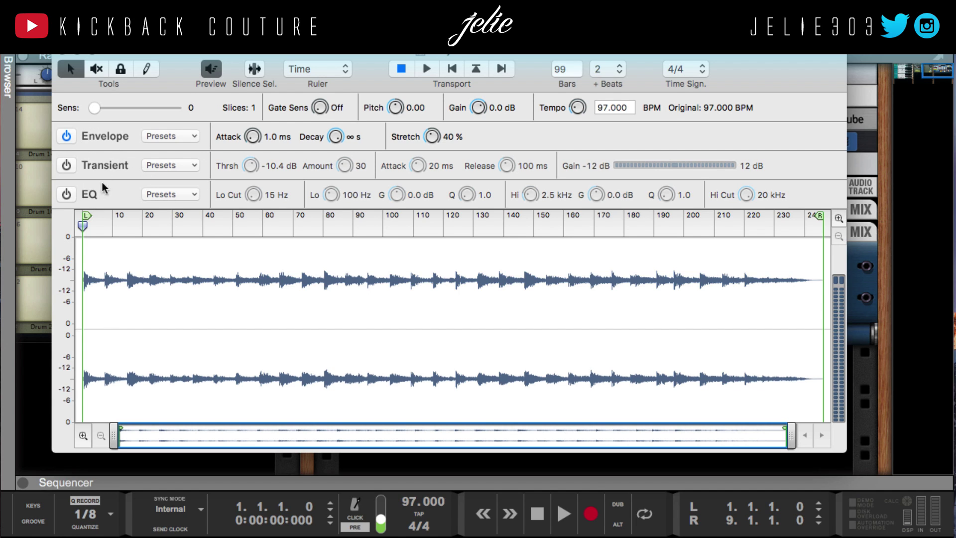
{"action": "left_click", "coordinate": [66, 165]}
{"action": "left_click", "coordinate": [72, 190]}
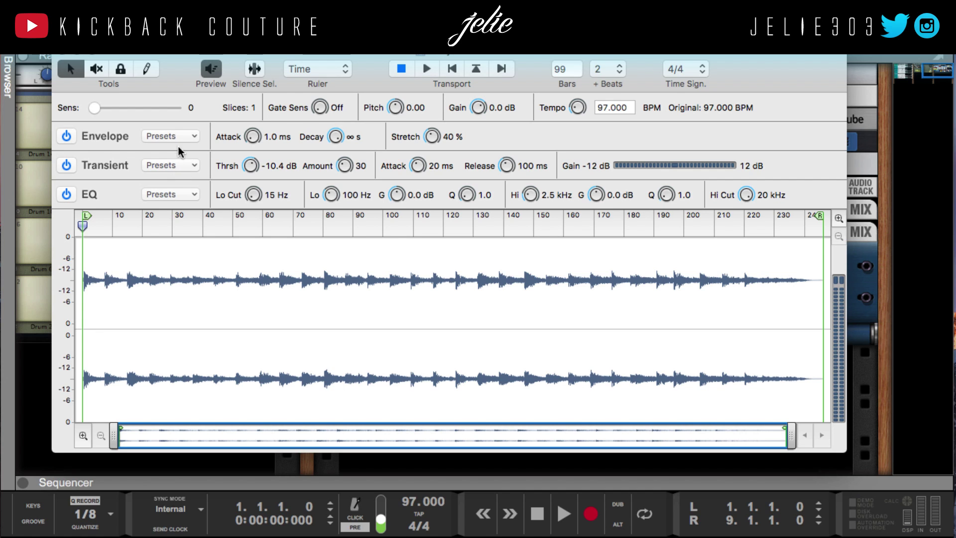
{"action": "left_click", "coordinate": [66, 165]}
{"action": "left_click", "coordinate": [66, 194]}
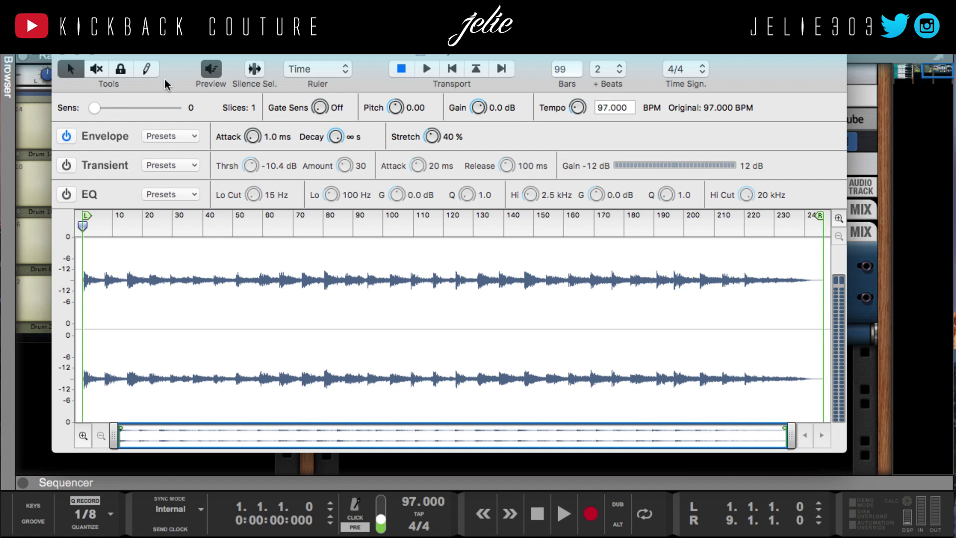
Step: Turn off Preview and draw slice points at the first two hits, at about 0.5 s and 7.6 s
{"action": "left_click", "coordinate": [208, 69]}
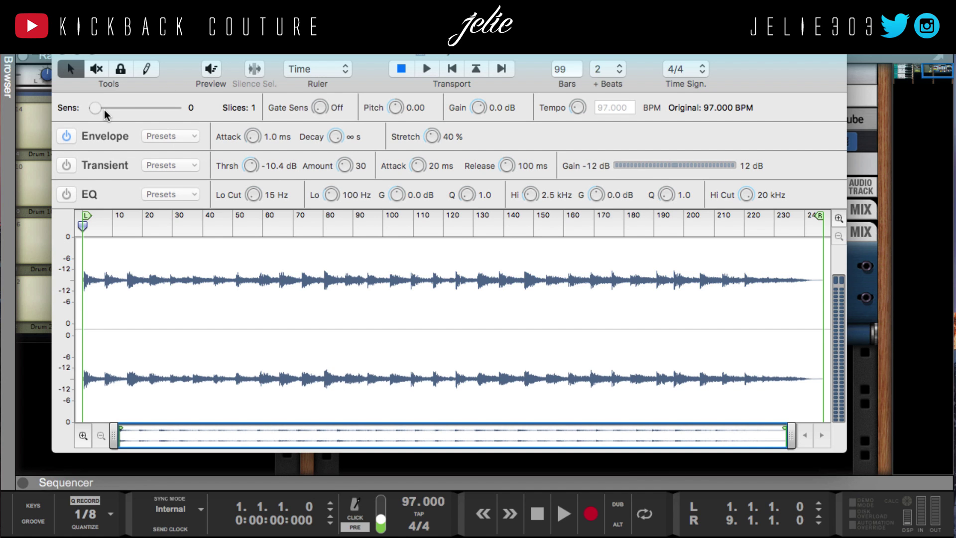
{"action": "left_click_drag", "start_coordinate": [103, 109], "coordinate": [83, 104]}
{"action": "left_click_drag", "start_coordinate": [795, 437], "coordinate": [232, 412]}
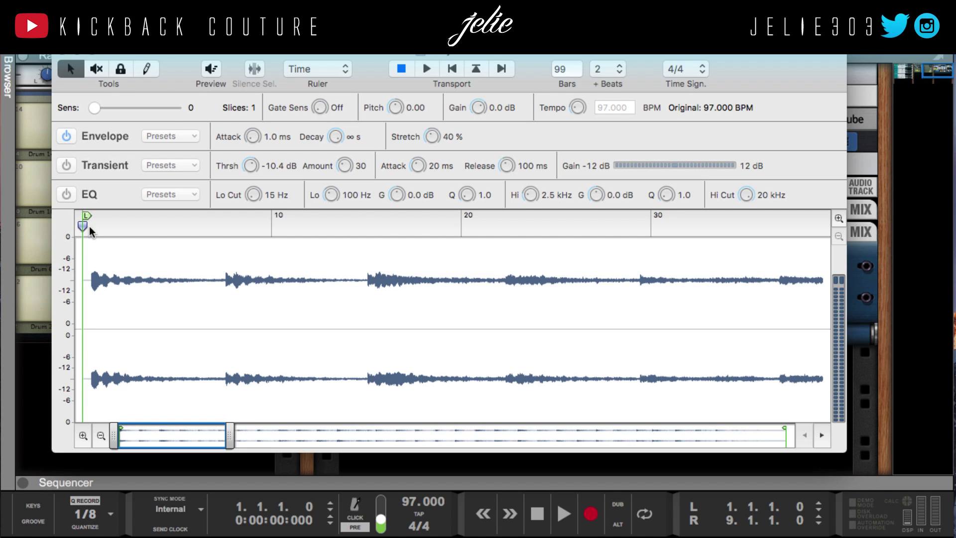
{"action": "left_click", "coordinate": [147, 68]}
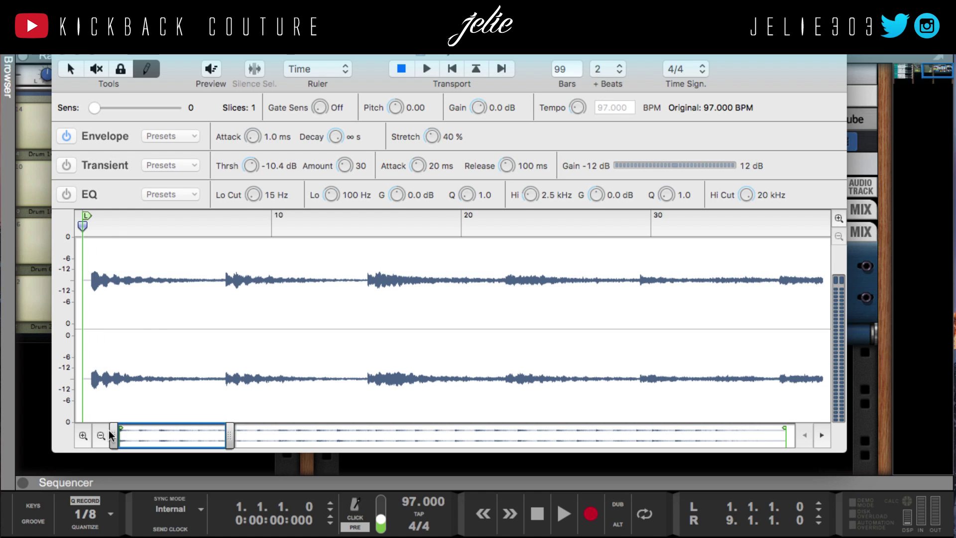
{"action": "left_click", "coordinate": [83, 435]}
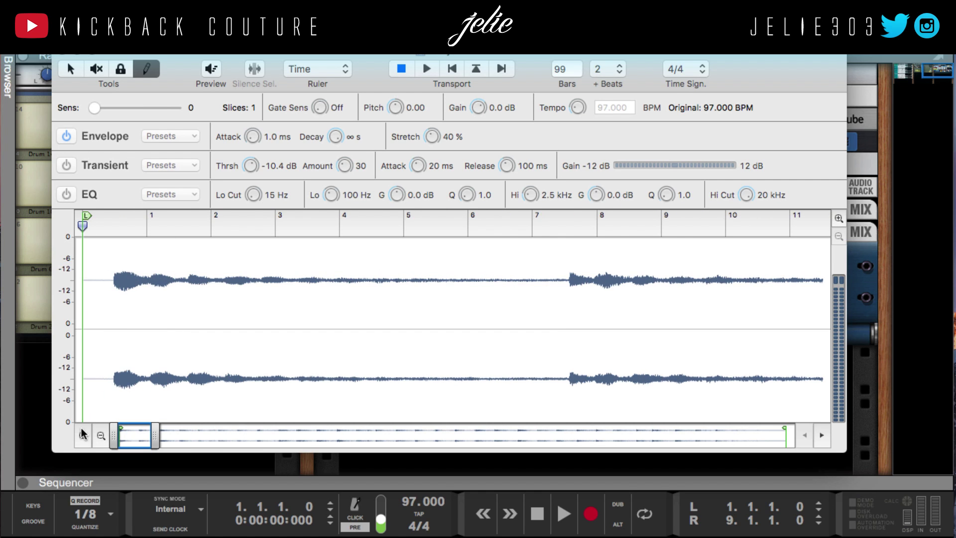
{"action": "left_click", "coordinate": [114, 305]}
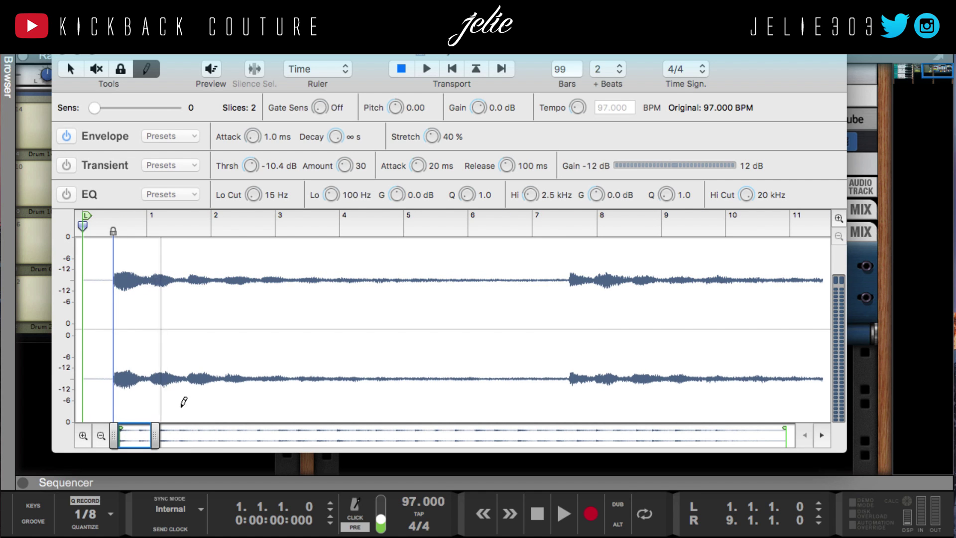
{"action": "left_click", "coordinate": [571, 386]}
Step: Draw a slice point at the start of the third hit, at about 15 s
{"action": "mouse_move", "coordinate": [131, 434]}
{"action": "left_mouse_down"}
{"action": "mouse_move", "coordinate": [156, 445]}
{"action": "mouse_move", "coordinate": [173, 436]}
{"action": "left_mouse_up"}
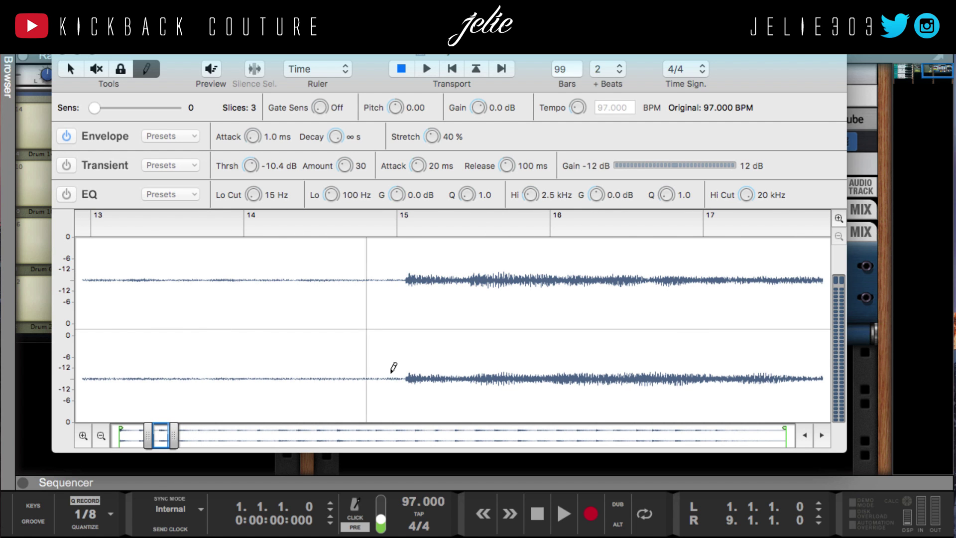
{"action": "left_click_drag", "start_coordinate": [408, 373], "coordinate": [405, 373]}
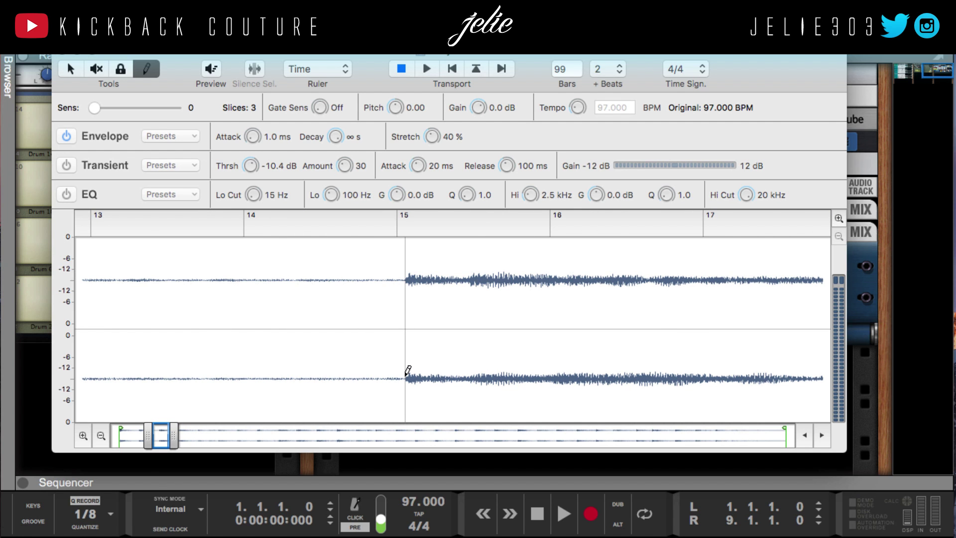
{"action": "left_click", "coordinate": [407, 371]}
{"action": "left_click_drag", "start_coordinate": [162, 433], "coordinate": [136, 436]}
{"action": "left_click_drag", "start_coordinate": [116, 397], "coordinate": [115, 396]}
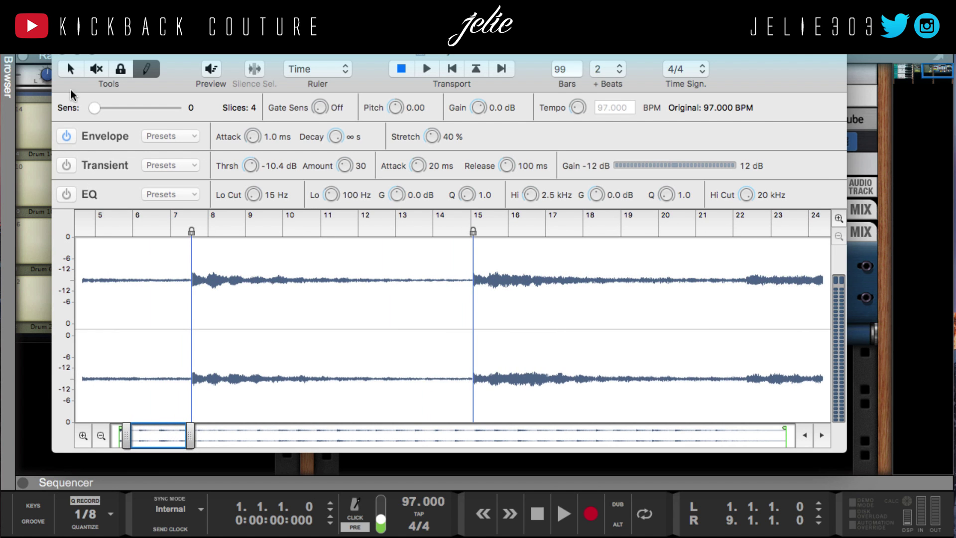
Step: Audition the slices starting at the three hand-drawn slice points to check the cuts
{"action": "left_click", "coordinate": [100, 70]}
{"action": "left_click_drag", "start_coordinate": [121, 430], "coordinate": [90, 431]}
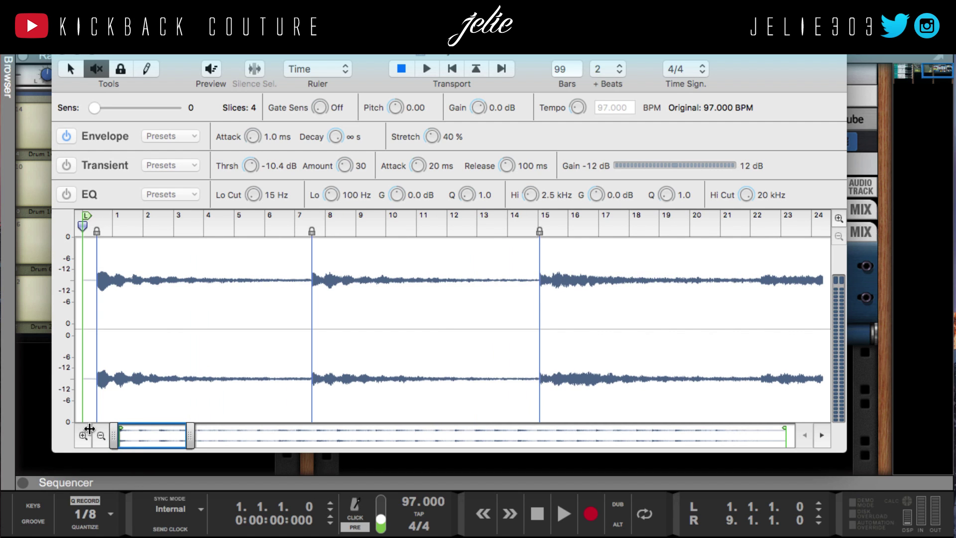
{"action": "left_click", "coordinate": [198, 299]}
{"action": "left_click", "coordinate": [387, 298]}
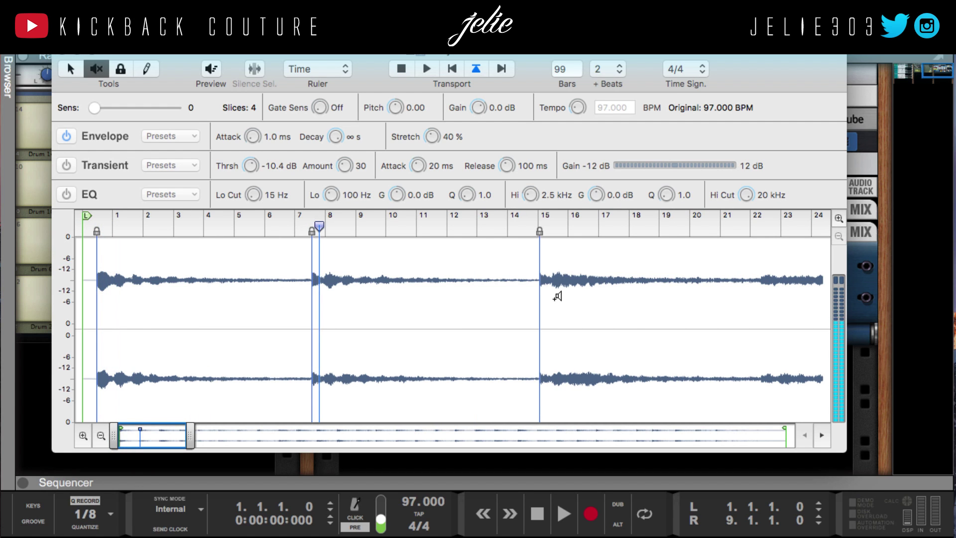
{"action": "left_click", "coordinate": [557, 295]}
{"action": "left_click", "coordinate": [214, 284]}
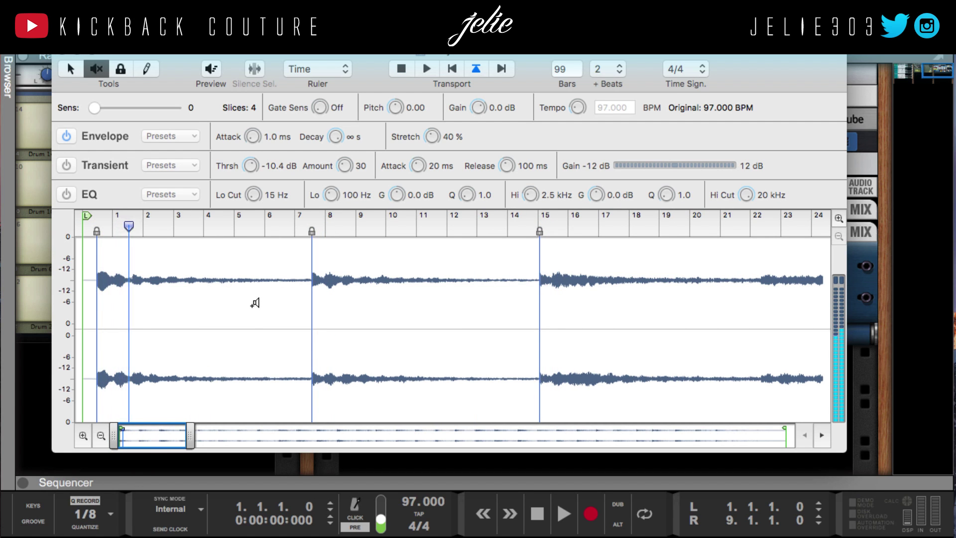
{"action": "left_click", "coordinate": [206, 309]}
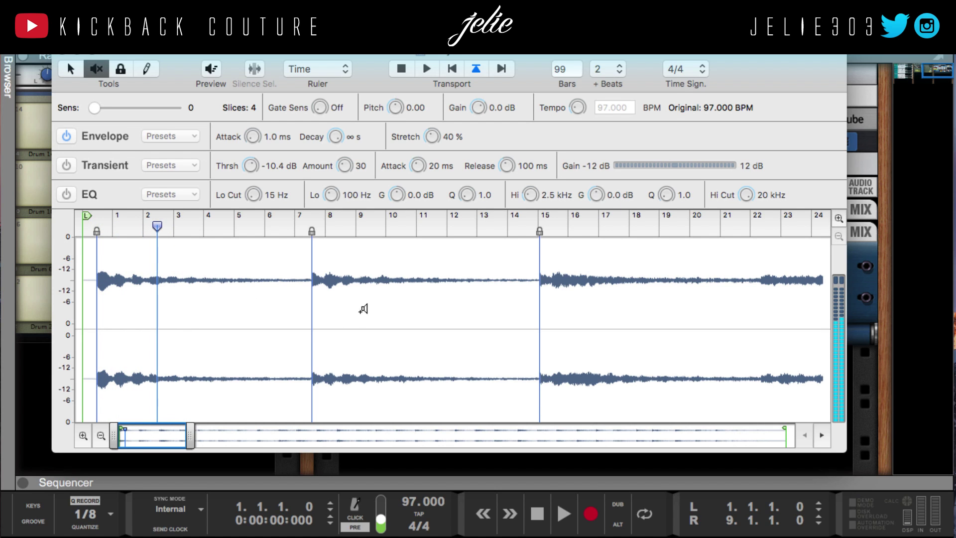
{"action": "left_click", "coordinate": [572, 283]}
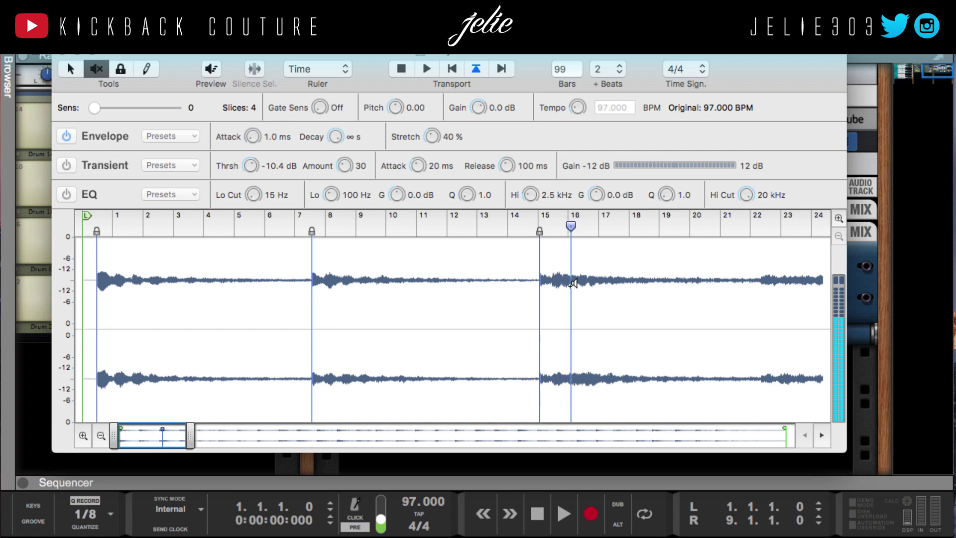
Step: Replay the third, second and first hand-cut slices in that order and stop playback
{"action": "left_click", "coordinate": [574, 283]}
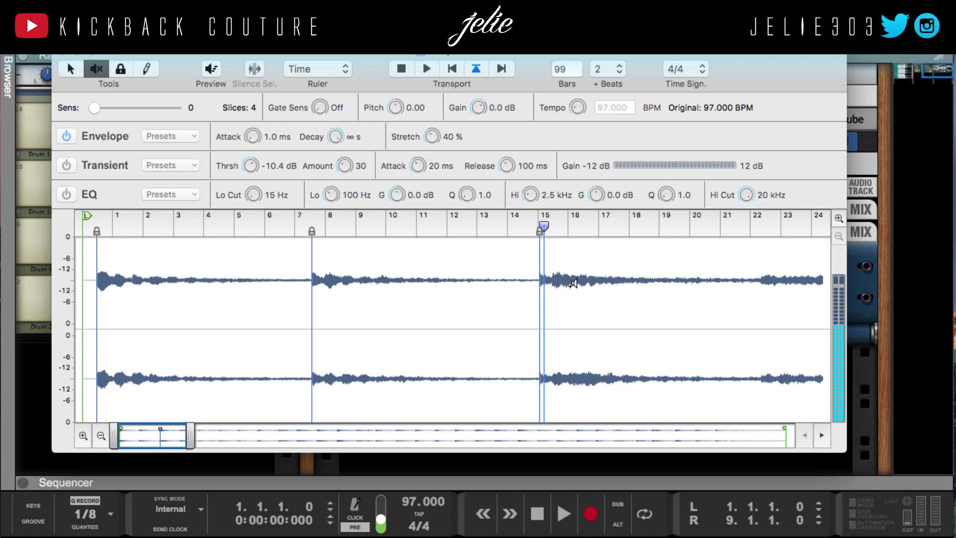
{"action": "left_click", "coordinate": [363, 291]}
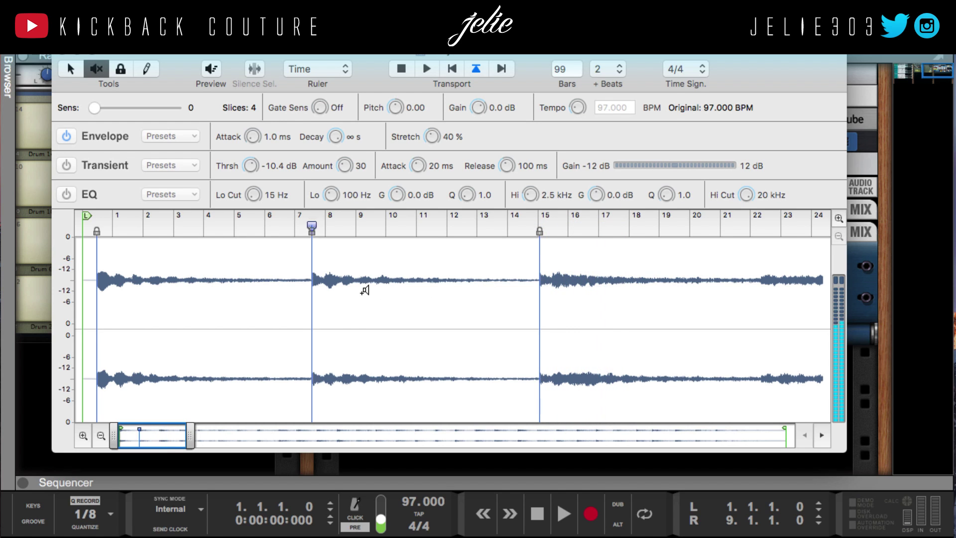
{"action": "left_click", "coordinate": [214, 291]}
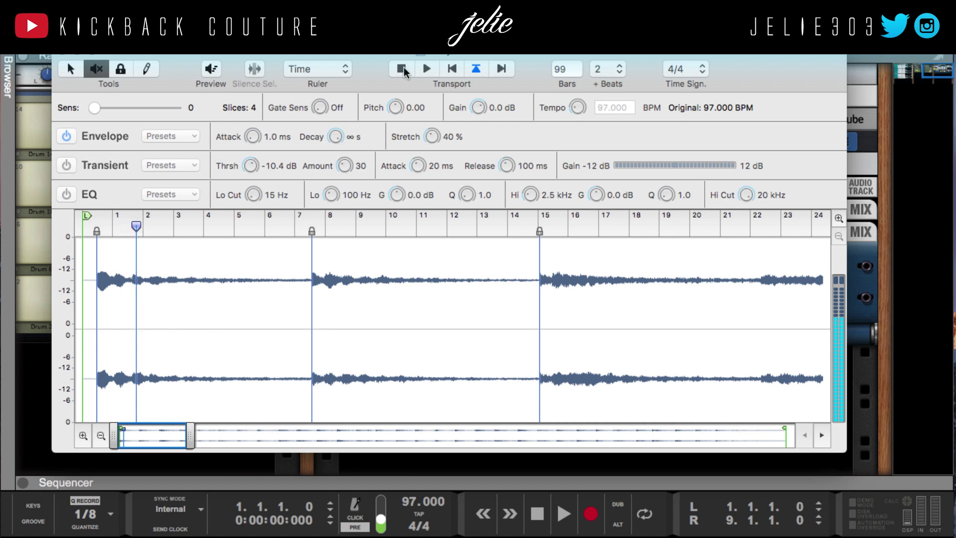
{"action": "key", "text": "space"}
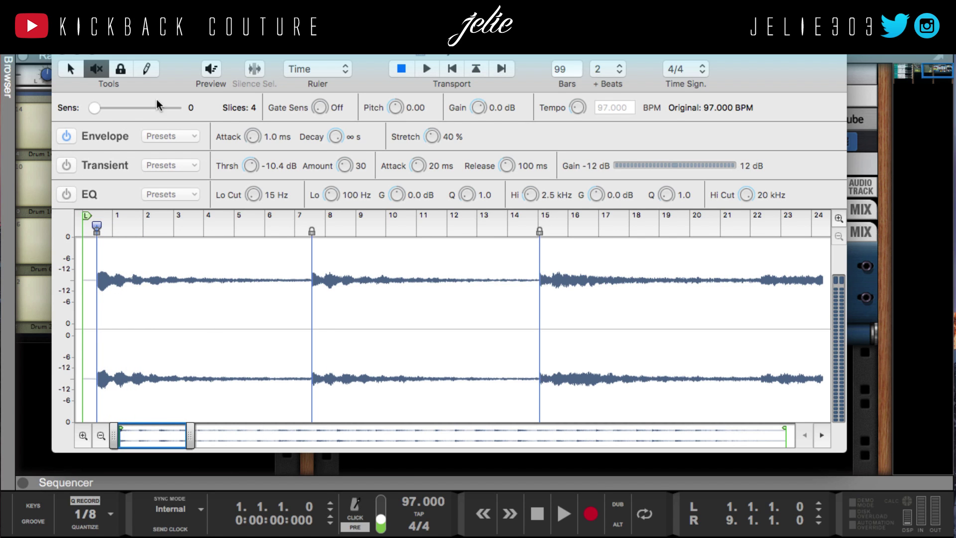
Step: Turn Preview back on and, with the arrow tool, try silencing the slice at the third hit and restore it
{"action": "left_click", "coordinate": [209, 79]}
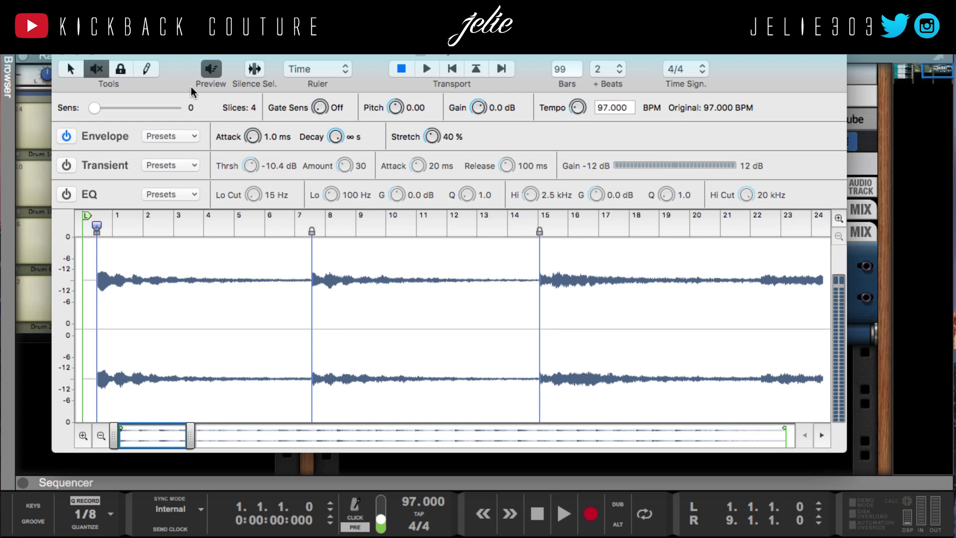
{"action": "left_click", "coordinate": [69, 70]}
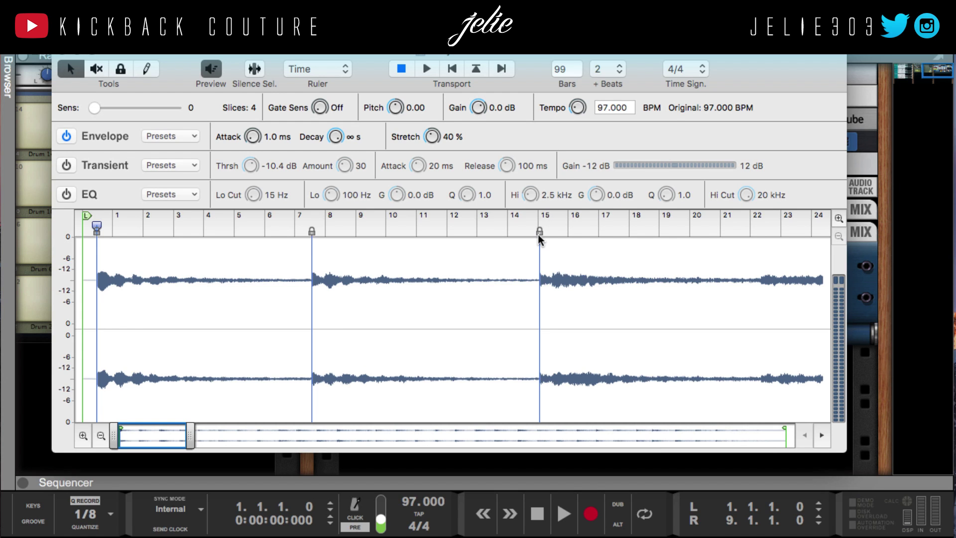
{"action": "left_click", "coordinate": [254, 69]}
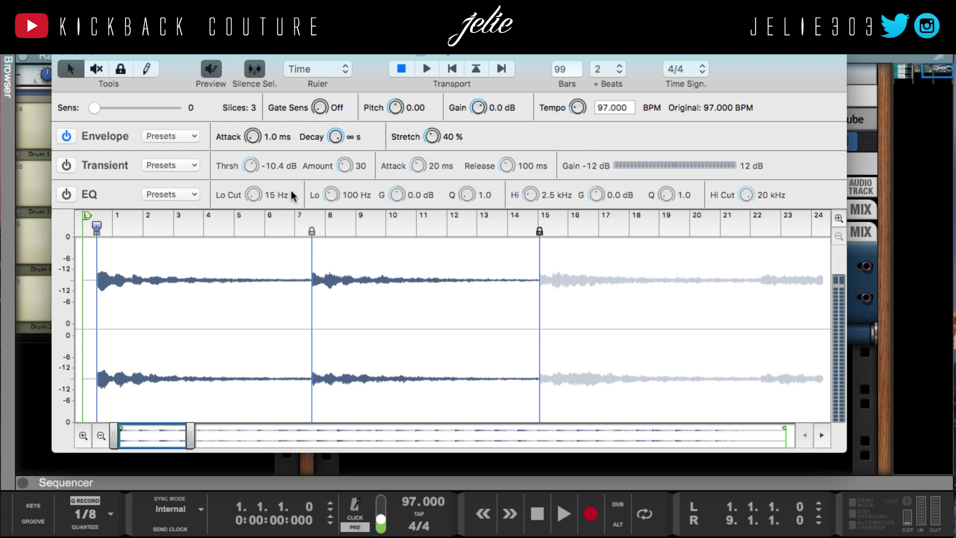
{"action": "left_click", "coordinate": [254, 69]}
Step: Silence the slice that starts at the second hit, at about 7.6 s
{"action": "left_click_drag", "start_coordinate": [202, 436], "coordinate": [365, 436]}
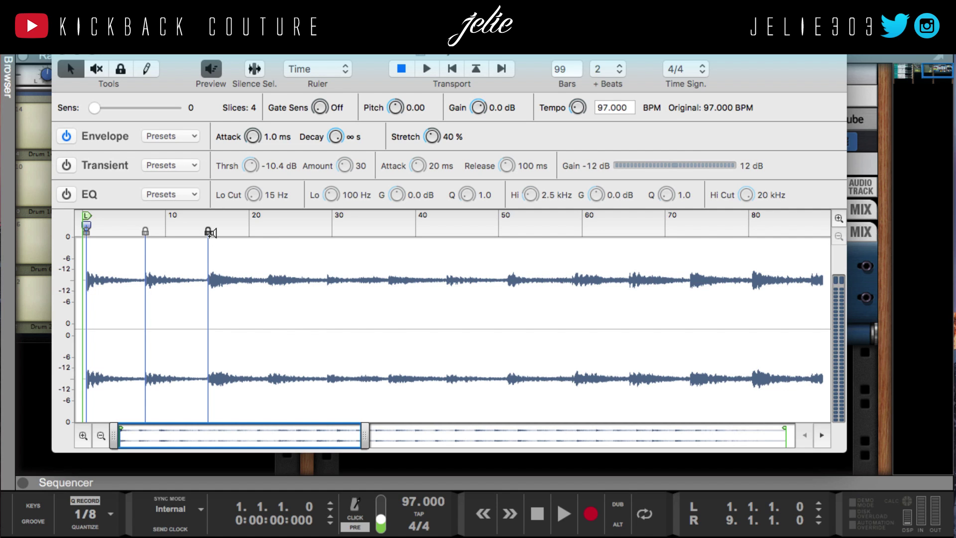
{"action": "left_click", "coordinate": [254, 70]}
{"action": "left_click", "coordinate": [144, 233]}
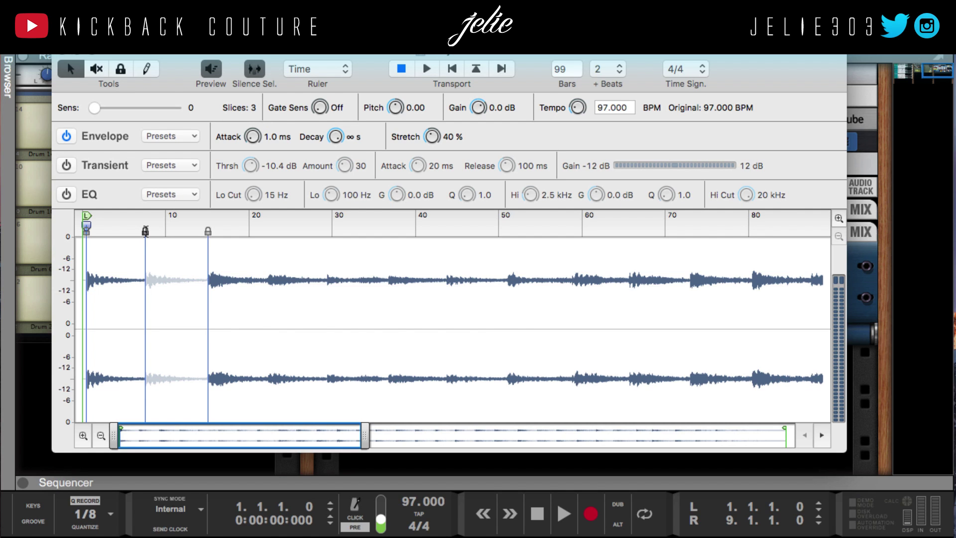
Step: Try moving the second hit's slice point slightly later and unsilencing its slice, and undo both changes
{"action": "left_click_drag", "start_coordinate": [145, 232], "coordinate": [148, 232]}
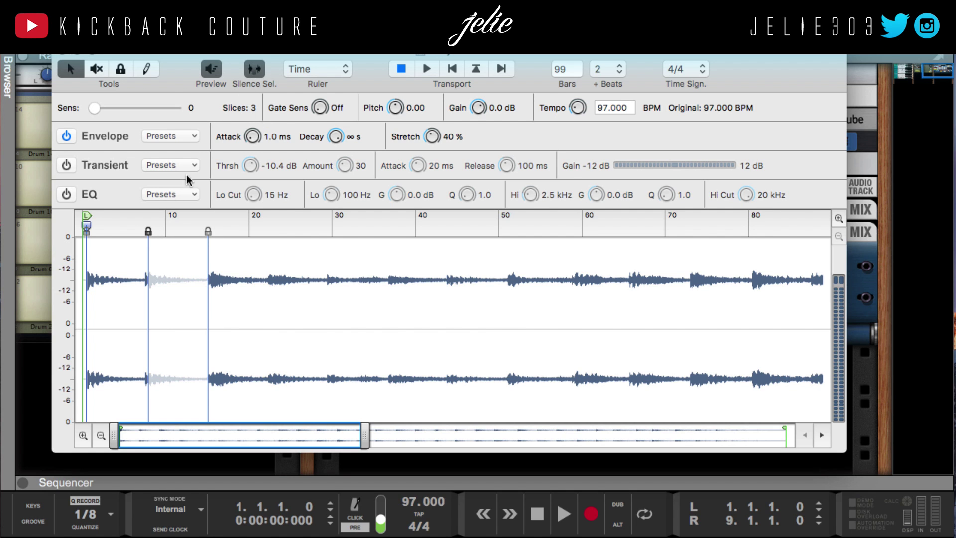
{"action": "left_click", "coordinate": [255, 72]}
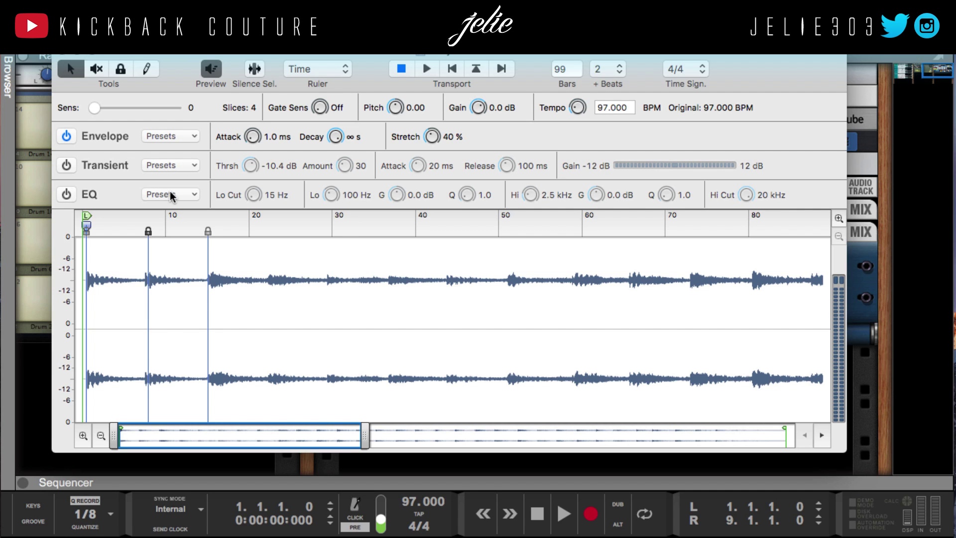
{"action": "key", "text": "super+z"}
{"action": "key", "text": "super+z"}
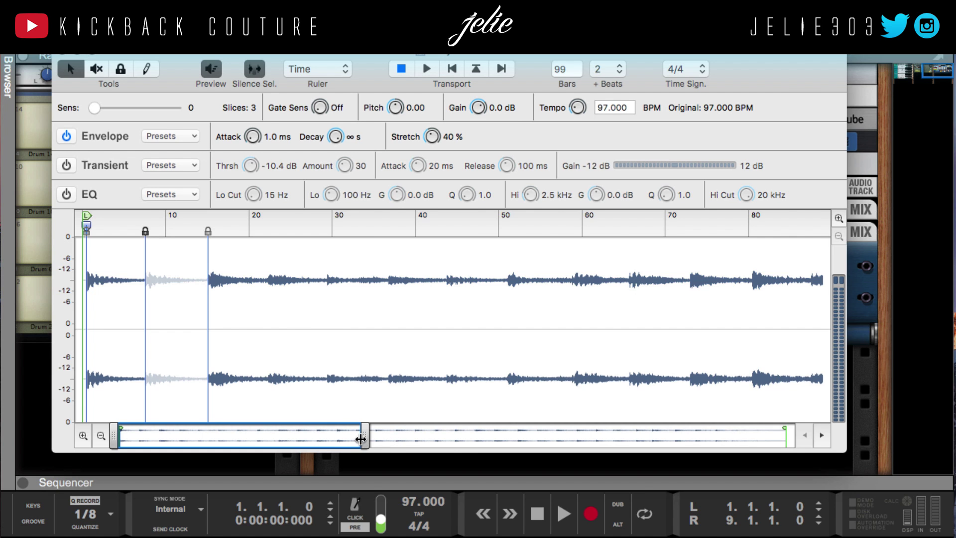
Step: Turn on the EQ and set its Hi Cut to 1.5 kHz while auditioning the first slice
{"action": "left_click_drag", "start_coordinate": [361, 438], "coordinate": [900, 463]}
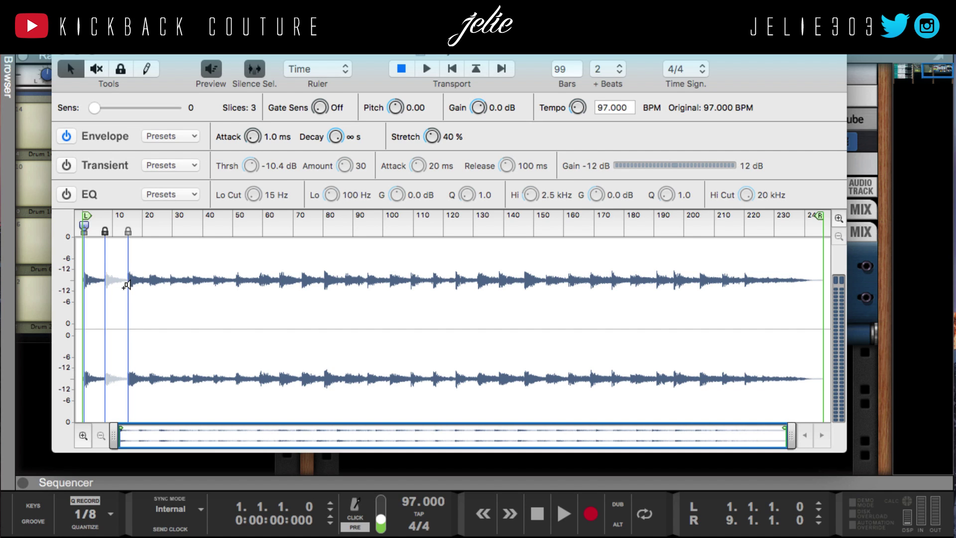
{"action": "left_click", "coordinate": [66, 194]}
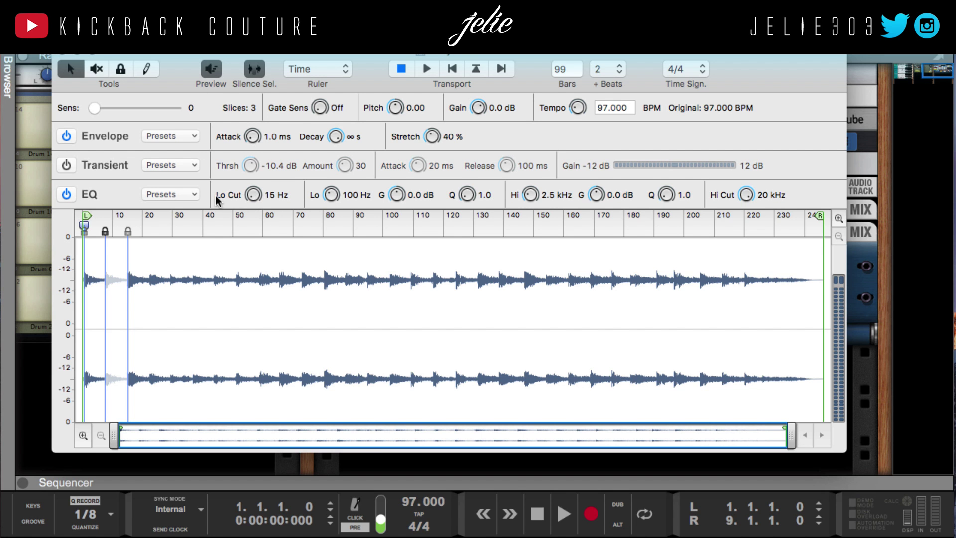
{"action": "left_click_drag", "start_coordinate": [378, 64], "coordinate": [400, 68]}
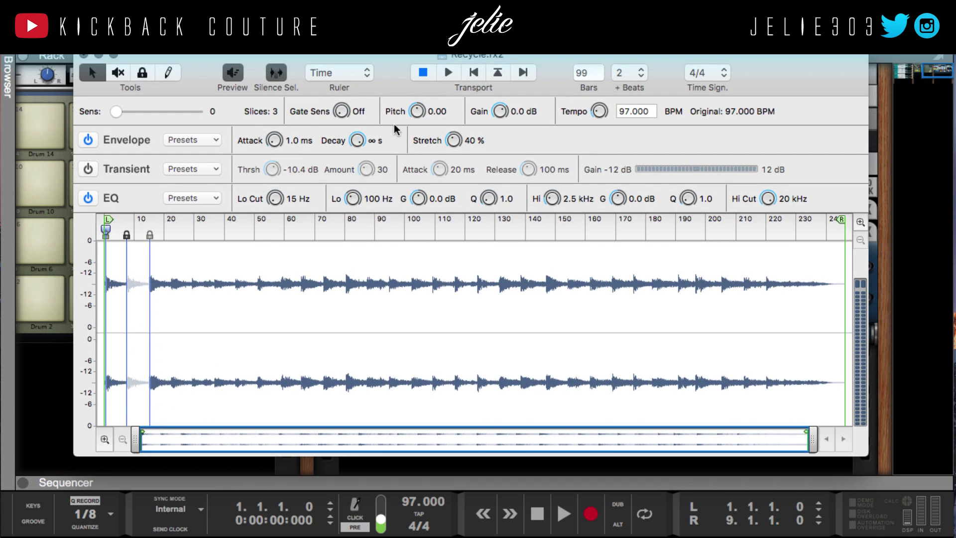
{"action": "left_click", "coordinate": [122, 261]}
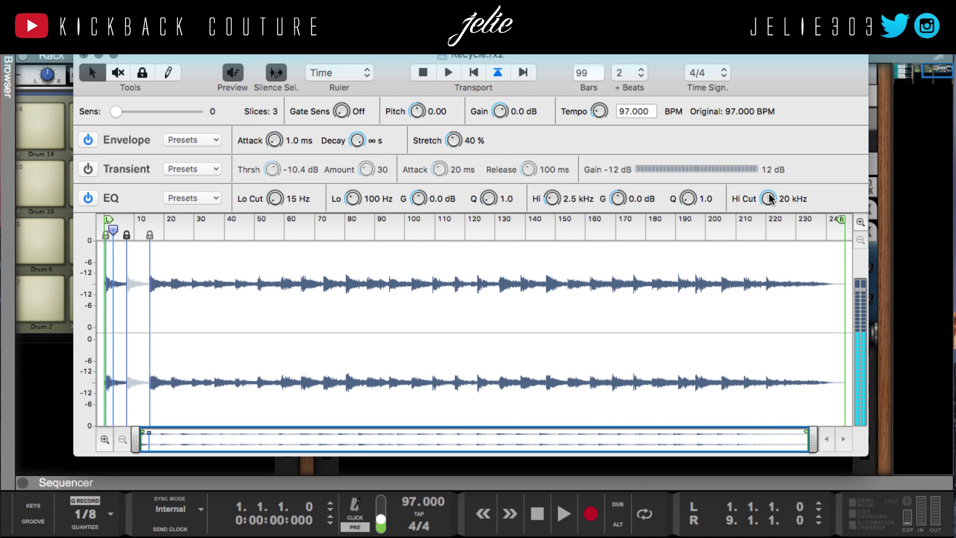
{"action": "left_click_drag", "start_coordinate": [769, 197], "coordinate": [772, 321]}
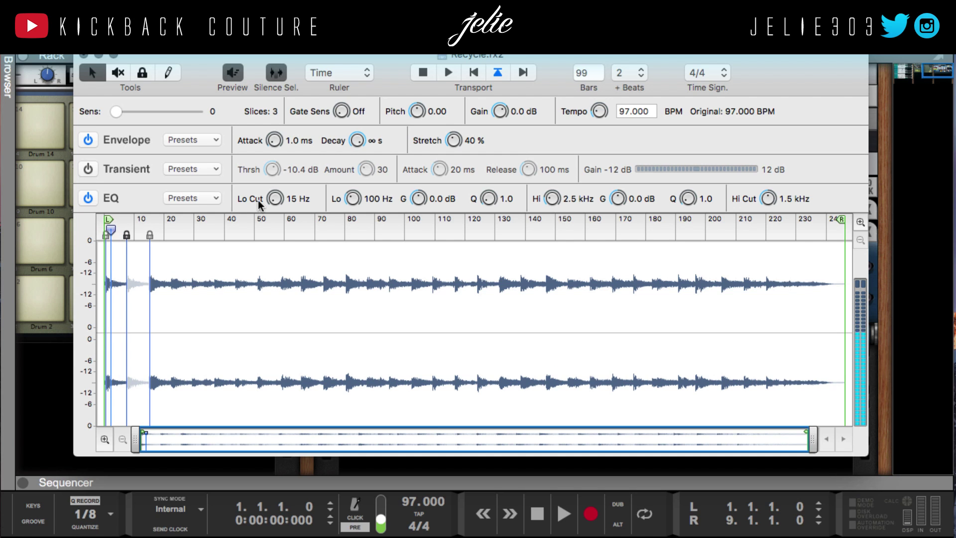
Step: Set the EQ's Lo Cut to 65 Hz and its Hi Cut to 2.7 kHz while auditioning the slices
{"action": "left_click_drag", "start_coordinate": [270, 202], "coordinate": [277, 251]}
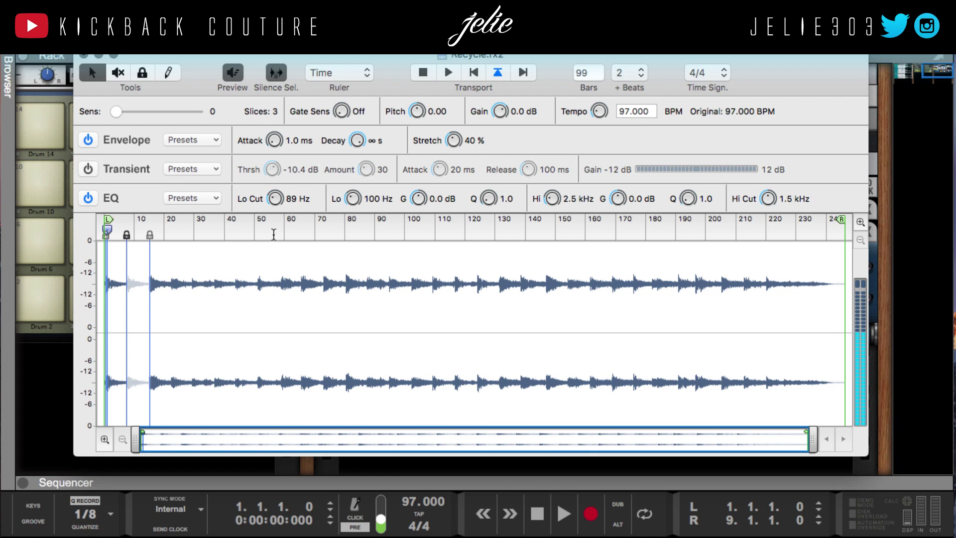
{"action": "left_click_drag", "start_coordinate": [274, 199], "coordinate": [276, 202]}
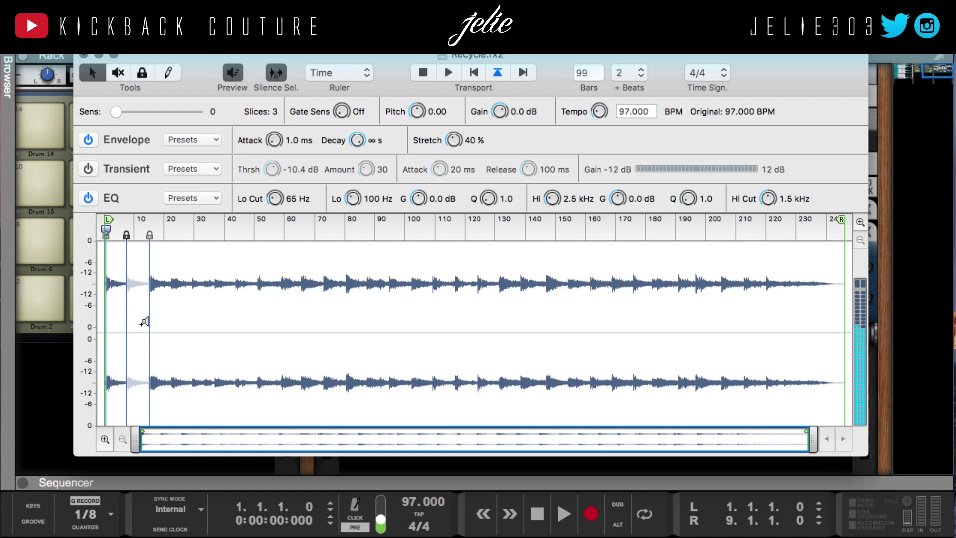
{"action": "left_click", "coordinate": [168, 312]}
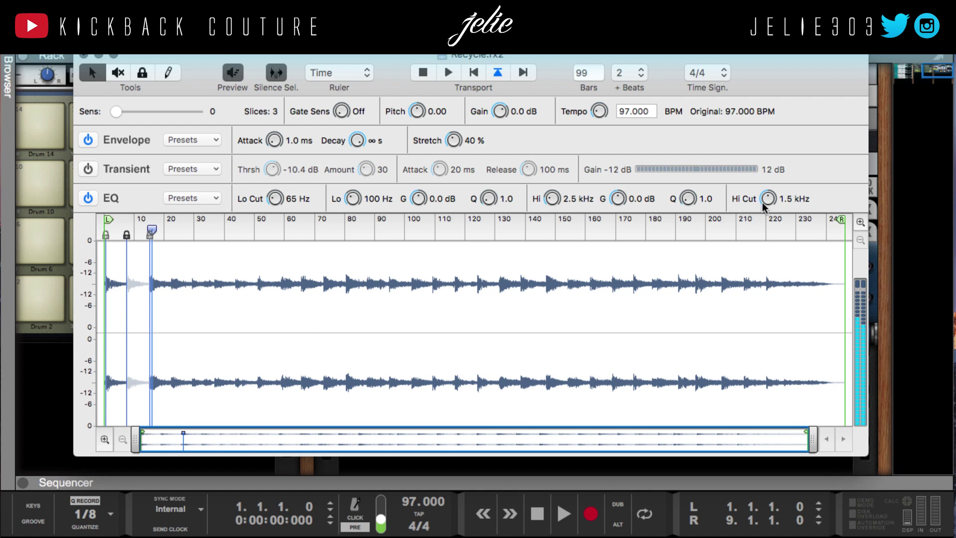
{"action": "left_click_drag", "start_coordinate": [764, 206], "coordinate": [749, 165]}
Step: Turn off the EQ, stop playback, and switch the Envelope off and back on
{"action": "left_click", "coordinate": [88, 140]}
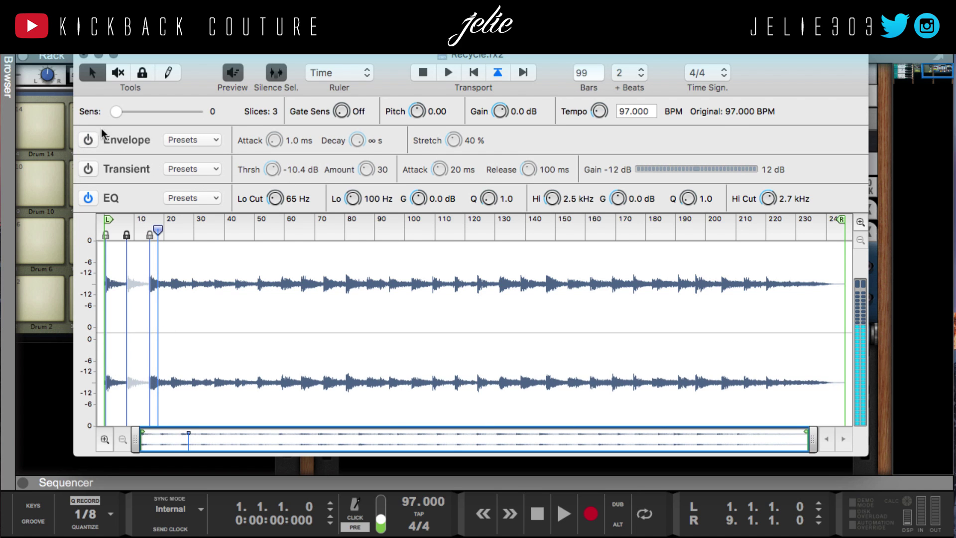
{"action": "left_click", "coordinate": [88, 197]}
{"action": "key", "text": "space"}
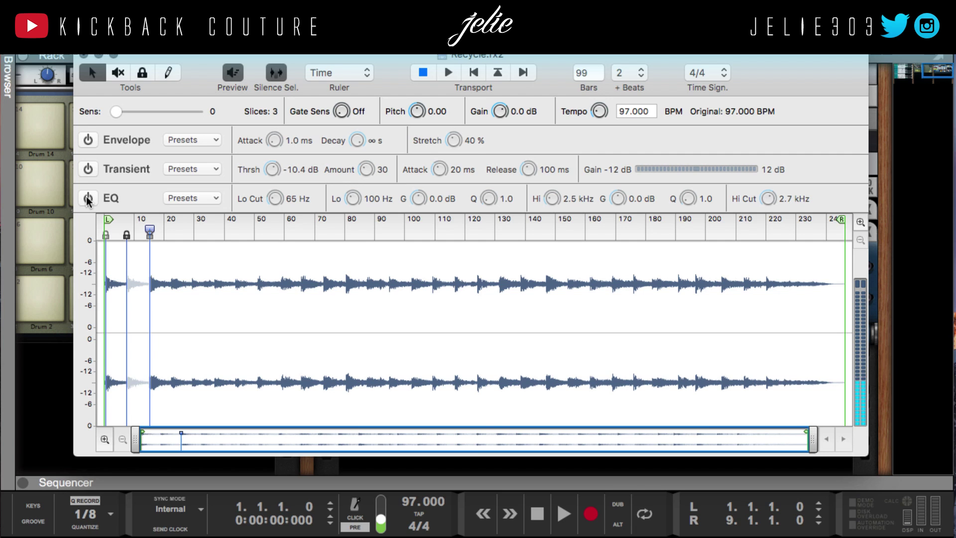
{"action": "left_click", "coordinate": [89, 140]}
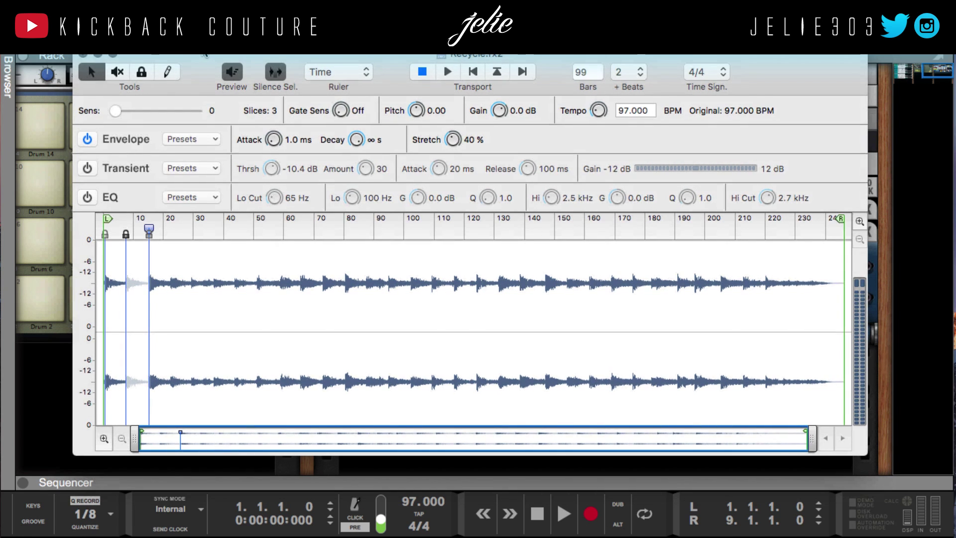
Step: Try an Envelope Stretch of 38 % with Attack at 5.1 ms and 7.7 ms while auditioning the first and third slices
{"action": "left_click_drag", "start_coordinate": [206, 62], "coordinate": [201, 56]}
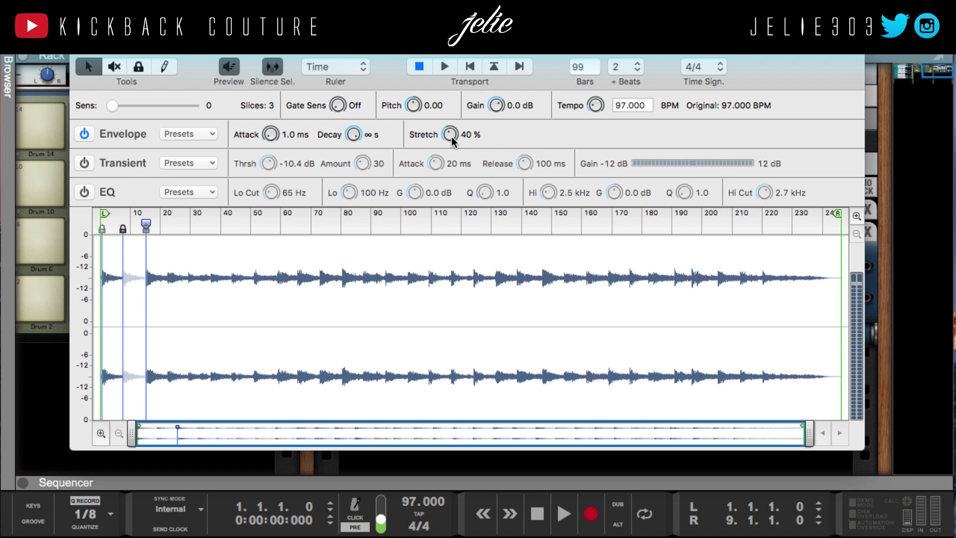
{"action": "scroll", "coordinate": [451, 134], "scroll_direction": "down", "scroll_amount": 2}
{"action": "left_click", "coordinate": [116, 295]}
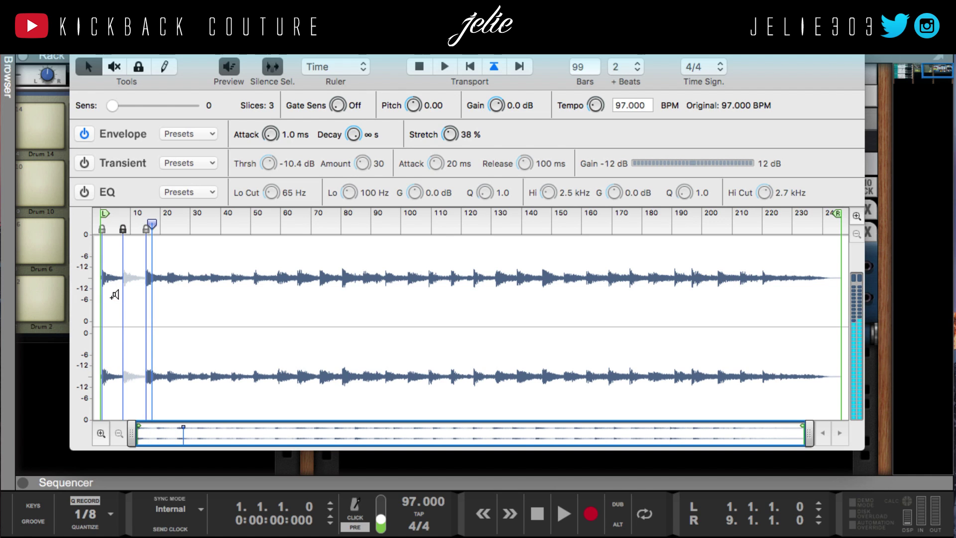
{"action": "left_click_drag", "start_coordinate": [274, 132], "coordinate": [265, 116]}
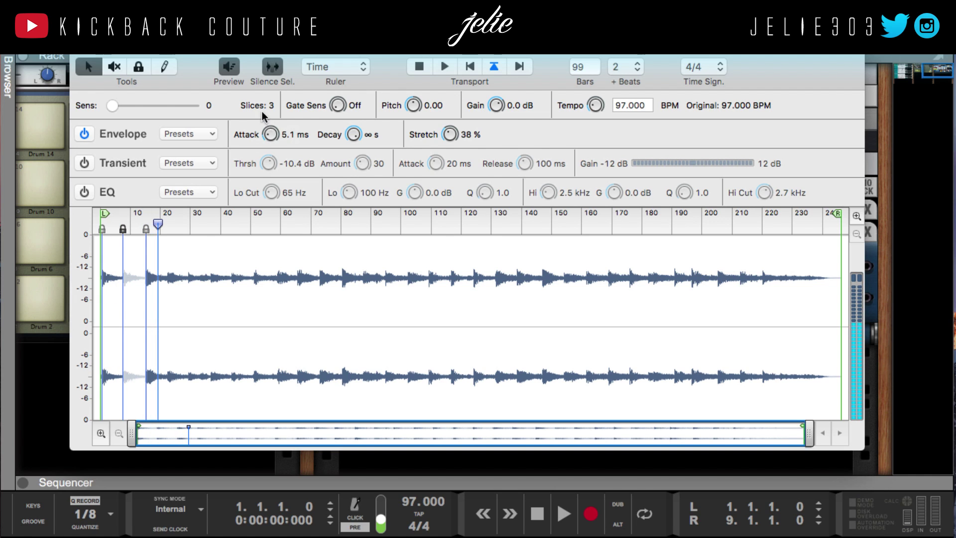
{"action": "left_click", "coordinate": [166, 308]}
{"action": "left_click_drag", "start_coordinate": [279, 152], "coordinate": [270, 129]}
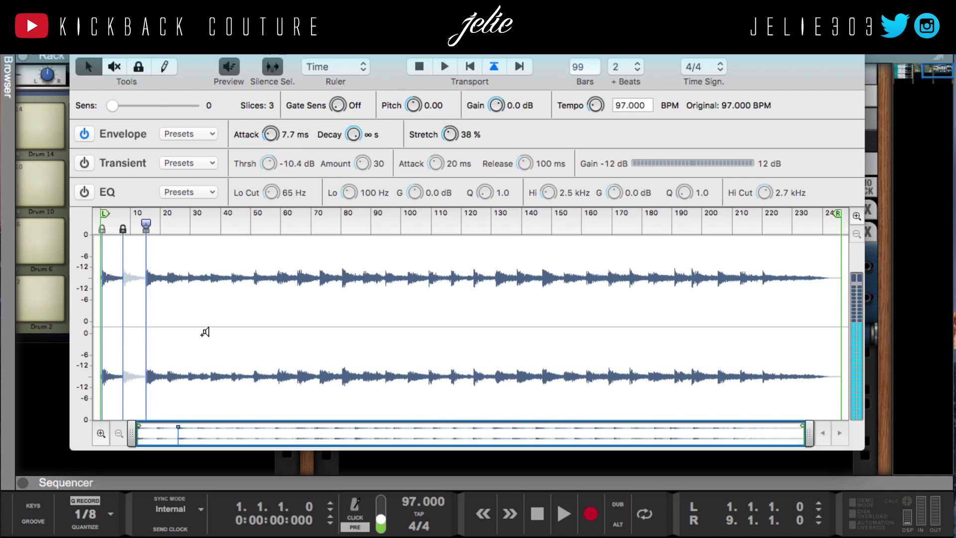
Step: Set the Envelope's Attack to 0 ms and Stretch to 0 %, and audition the first and third slices
{"action": "left_click_drag", "start_coordinate": [269, 135], "coordinate": [304, 305]}
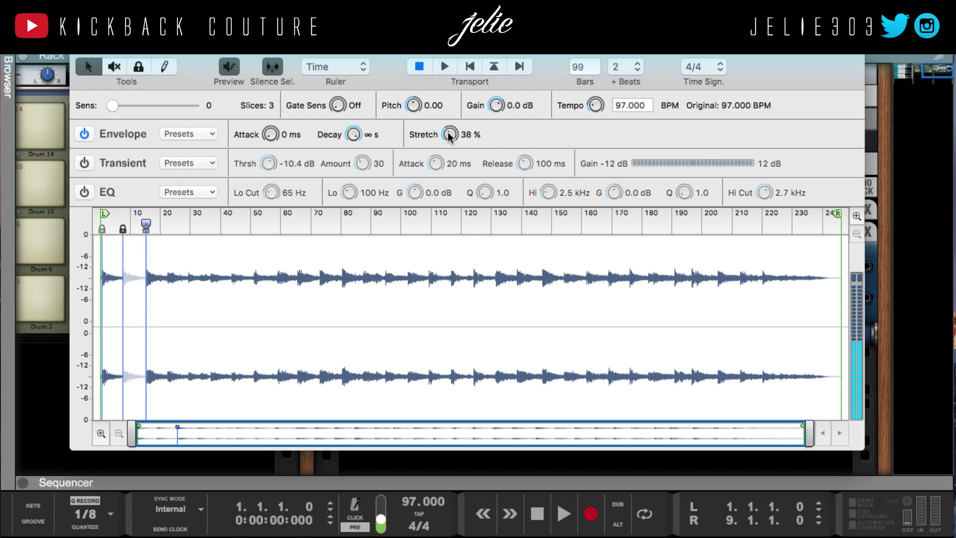
{"action": "left_click_drag", "start_coordinate": [450, 134], "coordinate": [455, 239]}
{"action": "left_click", "coordinate": [109, 292]}
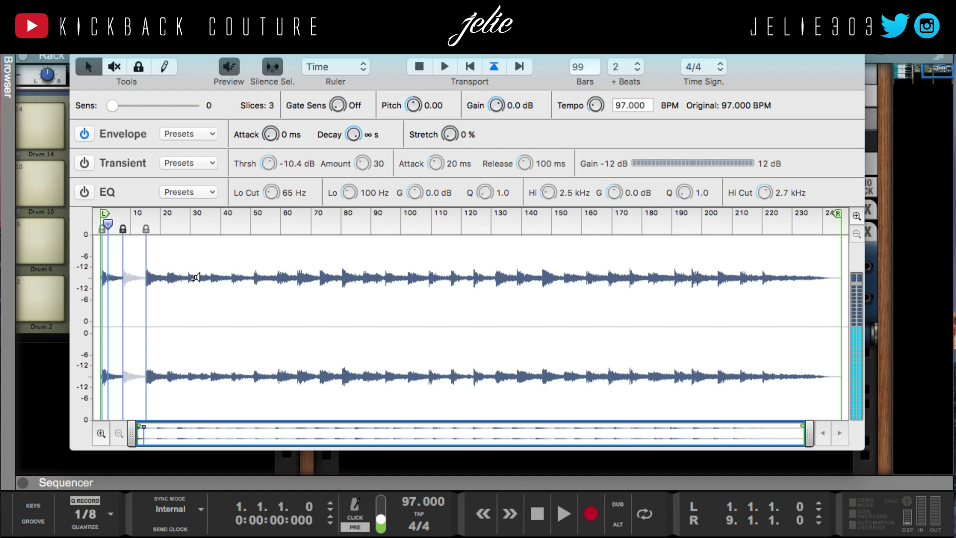
{"action": "left_click", "coordinate": [160, 287]}
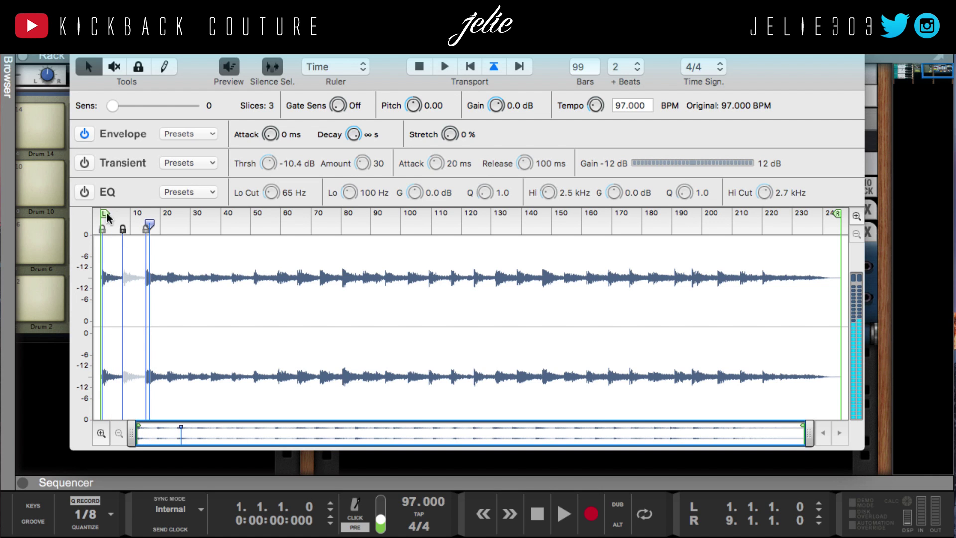
Step: Turn on the Transient shaper and look through the available Envelope, Transient and EQ presets without applying any
{"action": "left_click", "coordinate": [85, 163]}
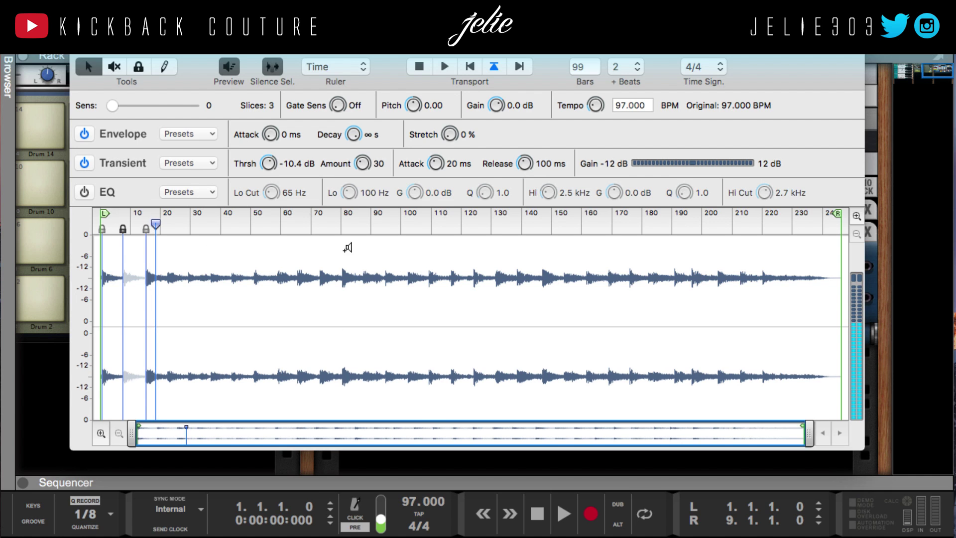
{"action": "left_click", "coordinate": [216, 133]}
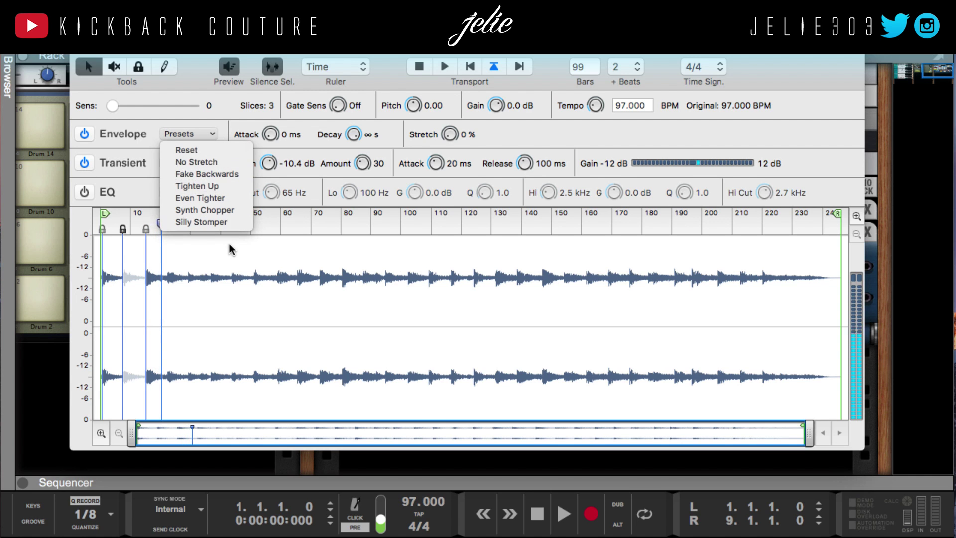
{"action": "left_click", "coordinate": [132, 147]}
{"action": "left_click", "coordinate": [189, 167]}
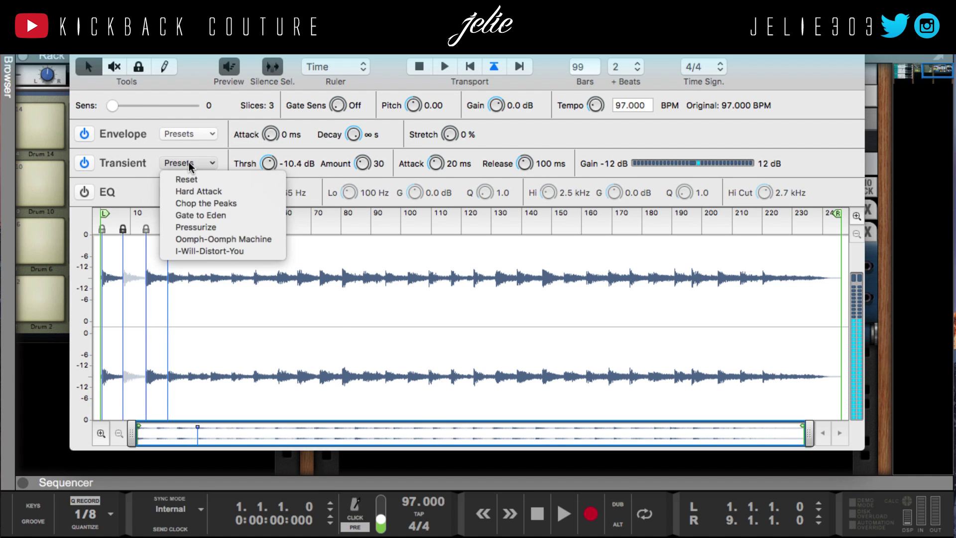
{"action": "left_click", "coordinate": [141, 165]}
{"action": "left_click", "coordinate": [192, 191]}
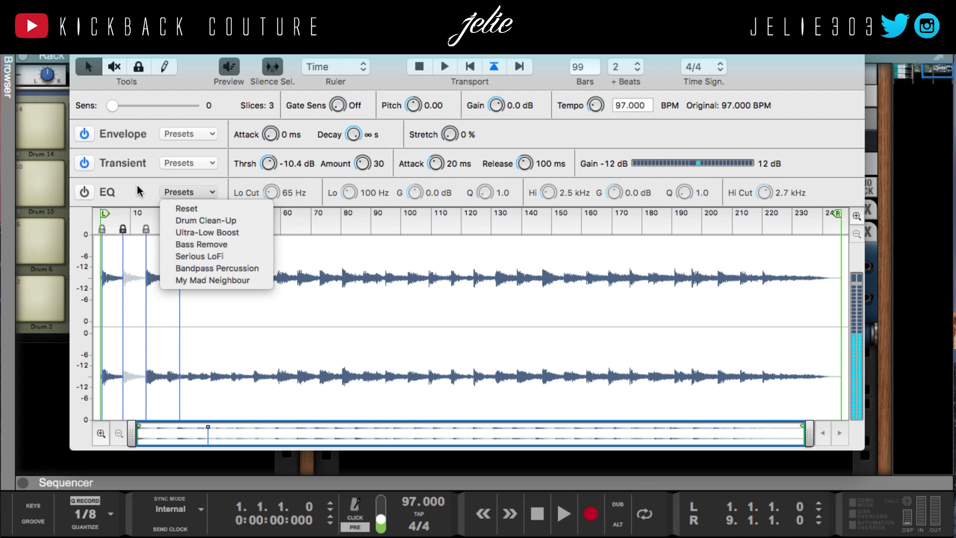
{"action": "left_click", "coordinate": [161, 194]}
{"action": "left_click", "coordinate": [178, 189]}
{"action": "left_click", "coordinate": [145, 190]}
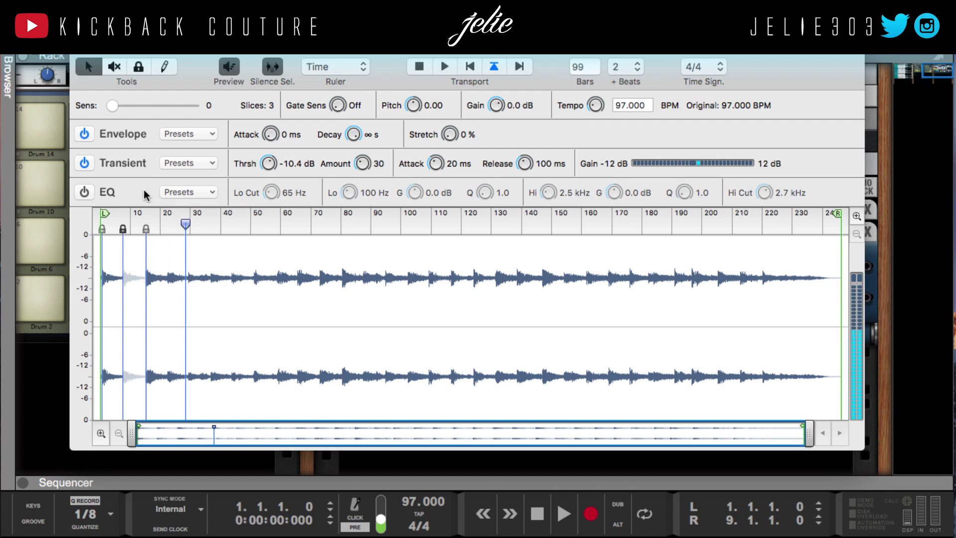
Step: Turn off the Transient shaper and the Envelope, and stop playback
{"action": "mouse_move", "coordinate": [181, 47]}
{"action": "left_mouse_down"}
{"action": "mouse_move", "coordinate": [184, 55]}
{"action": "mouse_move", "coordinate": [182, 48]}
{"action": "left_mouse_up"}
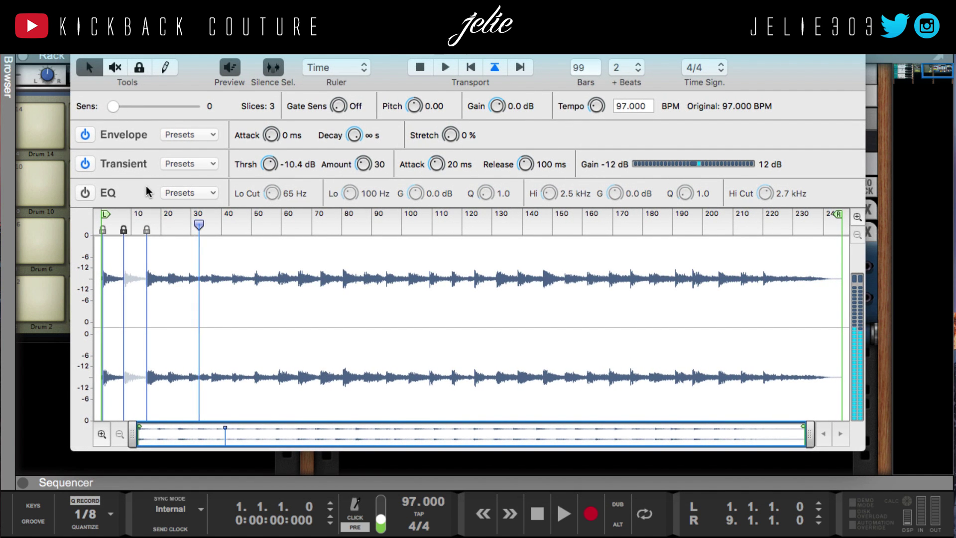
{"action": "left_click", "coordinate": [85, 164]}
{"action": "left_click", "coordinate": [85, 133]}
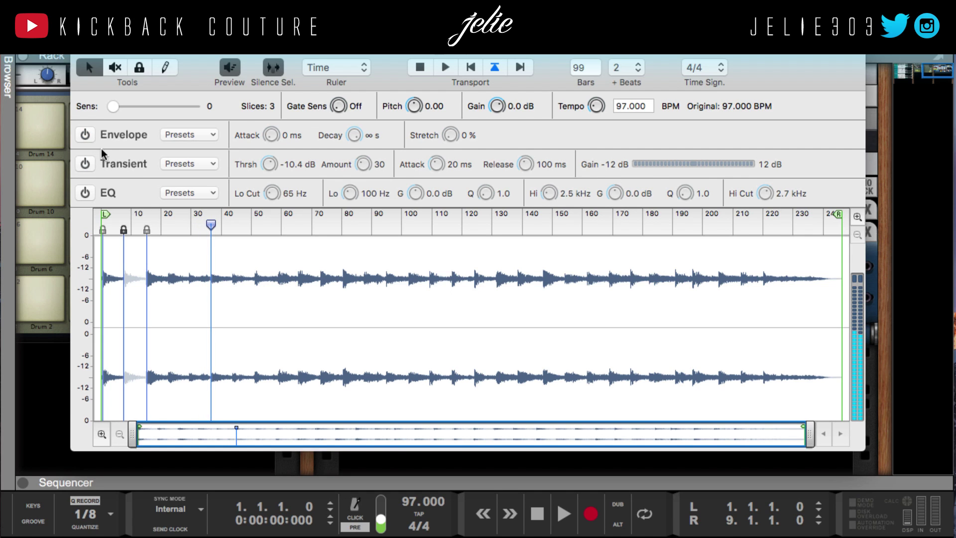
{"action": "left_click", "coordinate": [420, 67]}
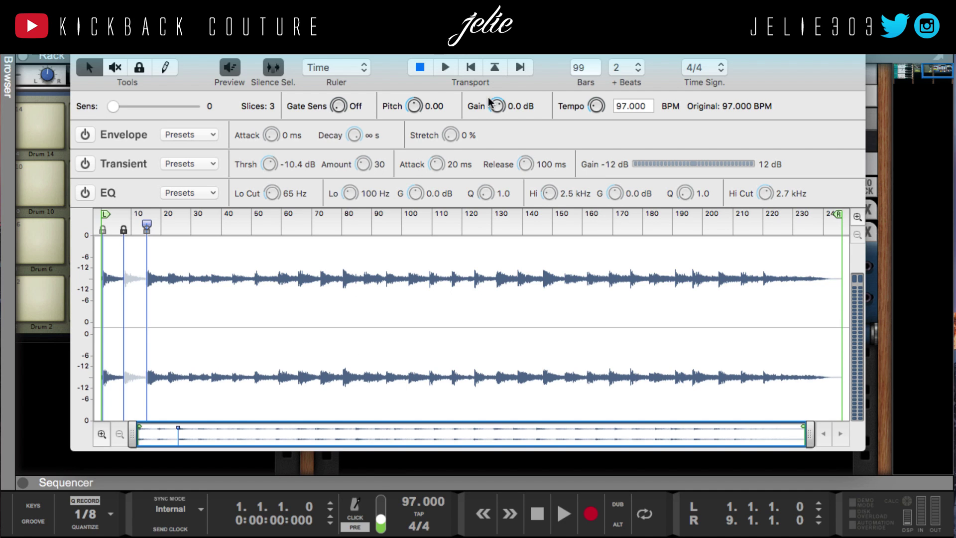
{"action": "left_click", "coordinate": [594, 68]}
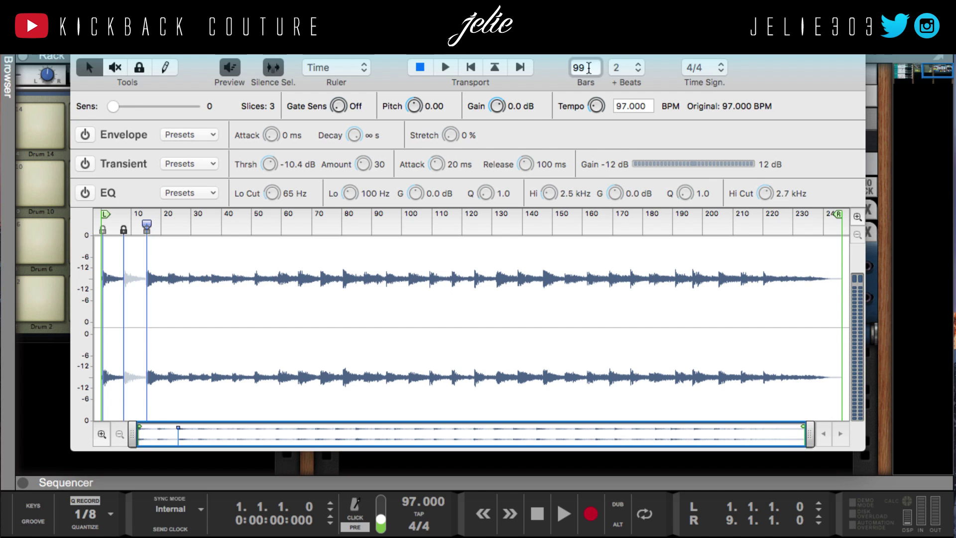
{"action": "double_click", "coordinate": [579, 68]}
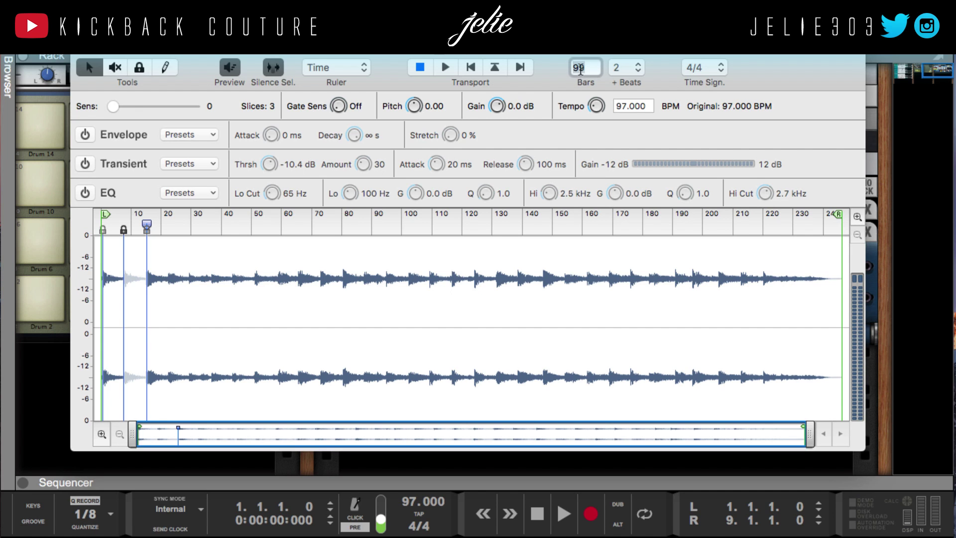
{"action": "left_click", "coordinate": [627, 68]}
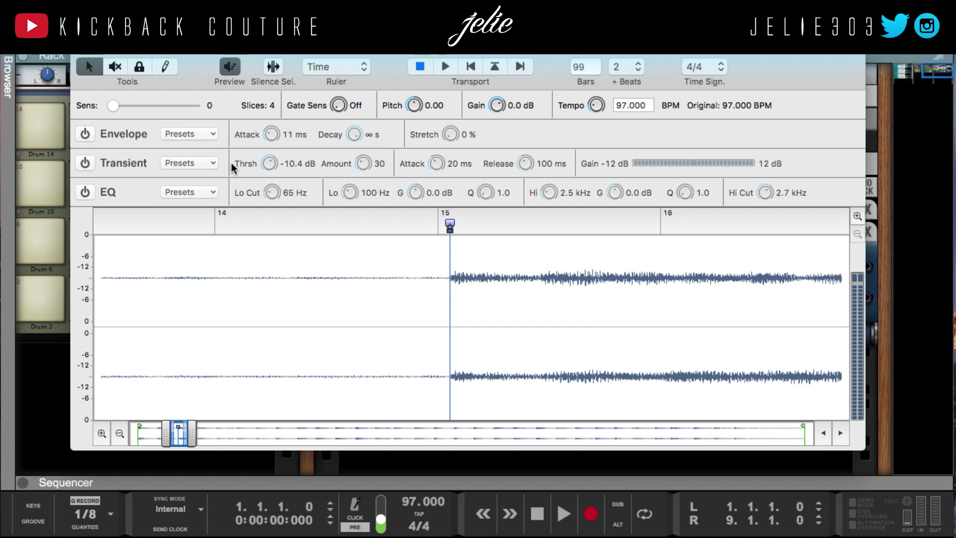
Step: Turn on the Envelope, try an Attack of 0 ms and audition the slice starting just after 15 on the ruler
{"action": "left_click", "coordinate": [82, 137]}
{"action": "left_click_drag", "start_coordinate": [271, 142], "coordinate": [300, 187]}
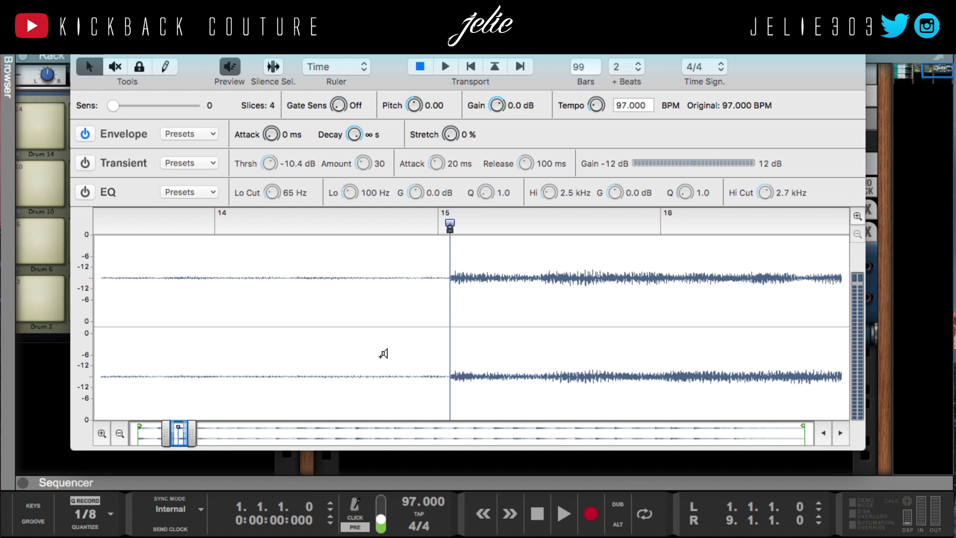
{"action": "left_click", "coordinate": [484, 280]}
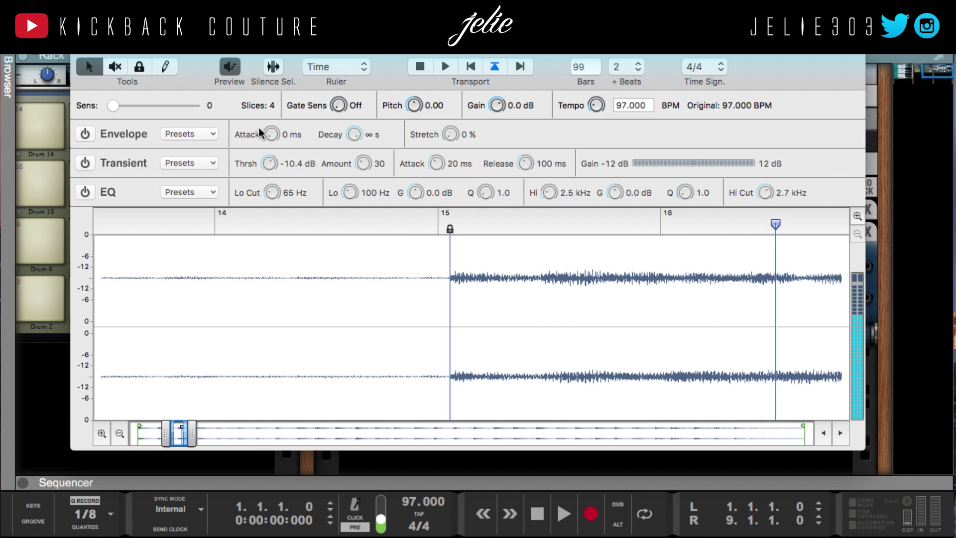
Step: Set the Envelope's Attack to 11 ms, audition the same slice again, and switch the Envelope off and back on
{"action": "left_click_drag", "start_coordinate": [277, 136], "coordinate": [272, 93]}
{"action": "left_click", "coordinate": [480, 293]}
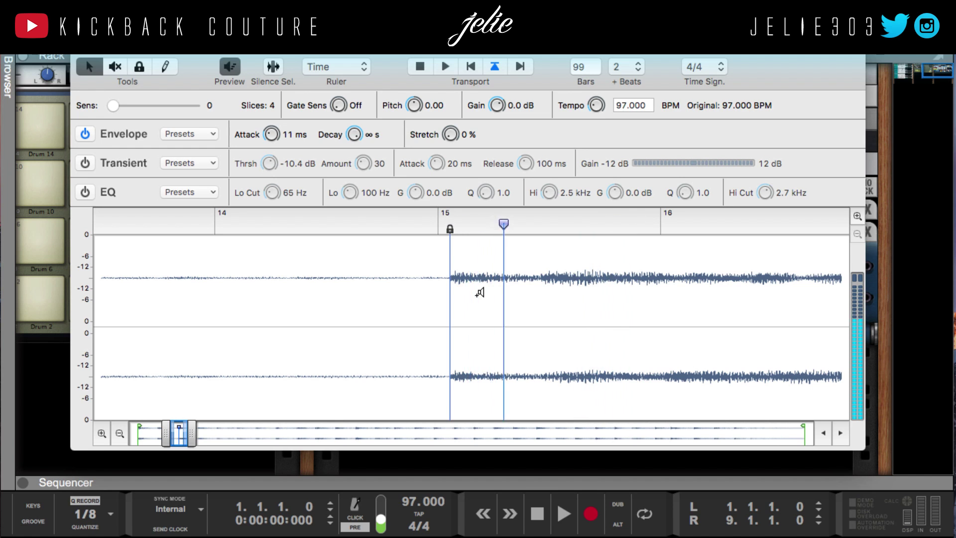
{"action": "left_click", "coordinate": [86, 134]}
{"action": "left_click", "coordinate": [86, 135]}
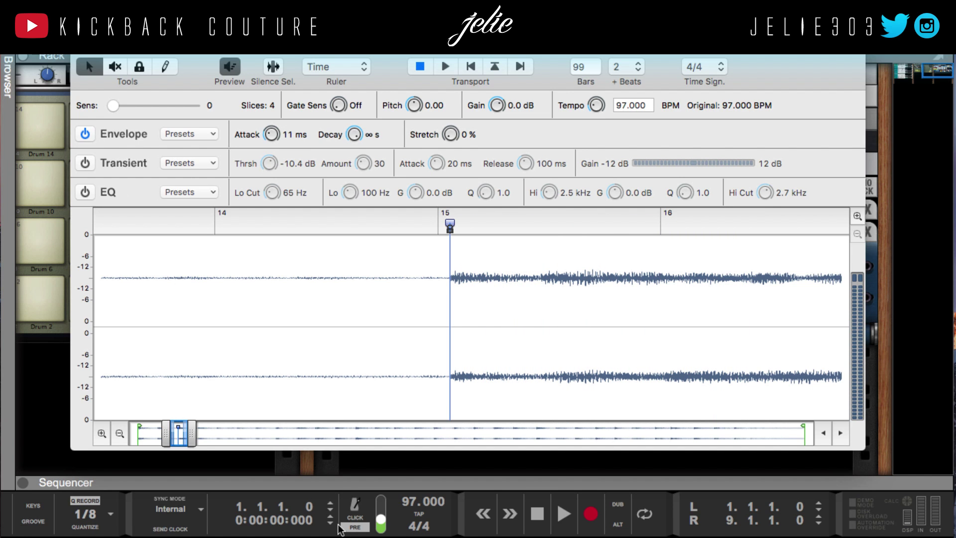
Step: Try raising the slice sensitivity to 34 and 99, and delete one detected slice near 45 on the ruler
{"action": "left_click_drag", "start_coordinate": [191, 433], "coordinate": [214, 438]}
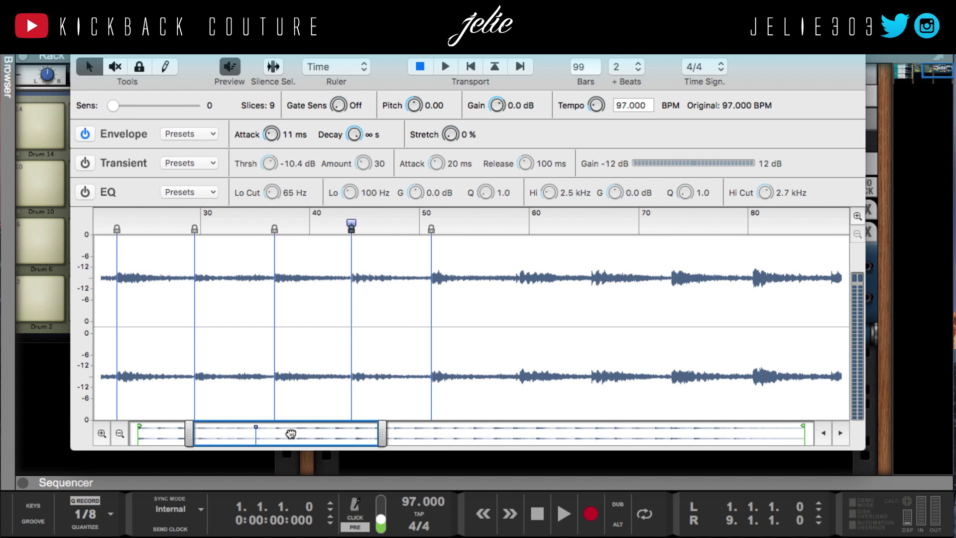
{"action": "mouse_move", "coordinate": [291, 434]}
{"action": "left_mouse_down"}
{"action": "mouse_move", "coordinate": [259, 427]}
{"action": "mouse_move", "coordinate": [290, 437]}
{"action": "left_mouse_up"}
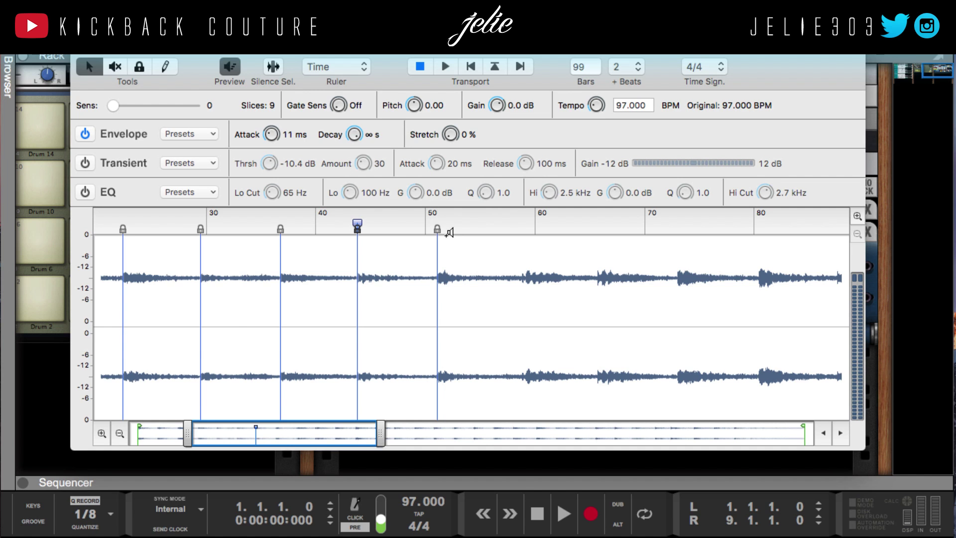
{"action": "left_click", "coordinate": [139, 106]}
{"action": "scroll", "coordinate": [139, 105], "scroll_direction": "up", "scroll_amount": 2}
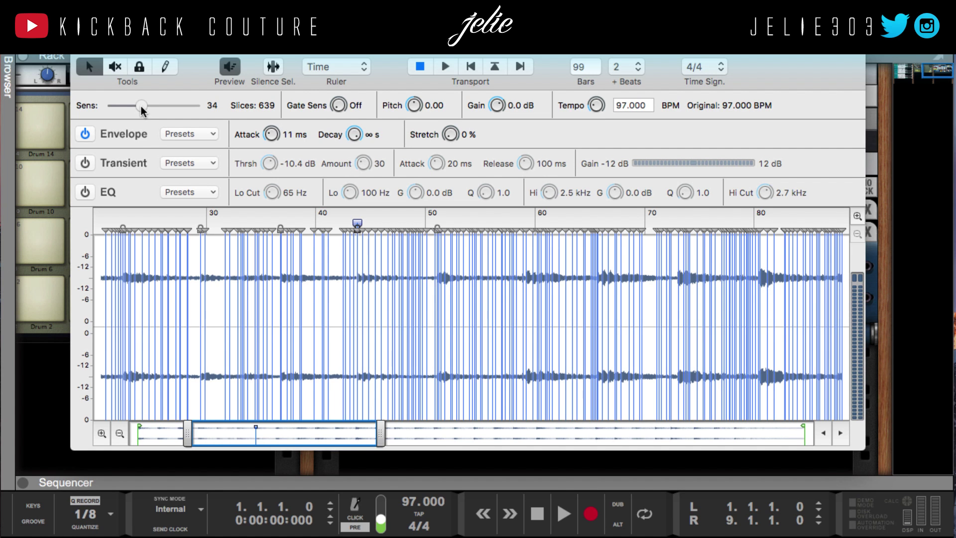
{"action": "scroll", "coordinate": [140, 106], "scroll_direction": "up", "scroll_amount": 15}
{"action": "left_click_drag", "start_coordinate": [141, 106], "coordinate": [219, 118]}
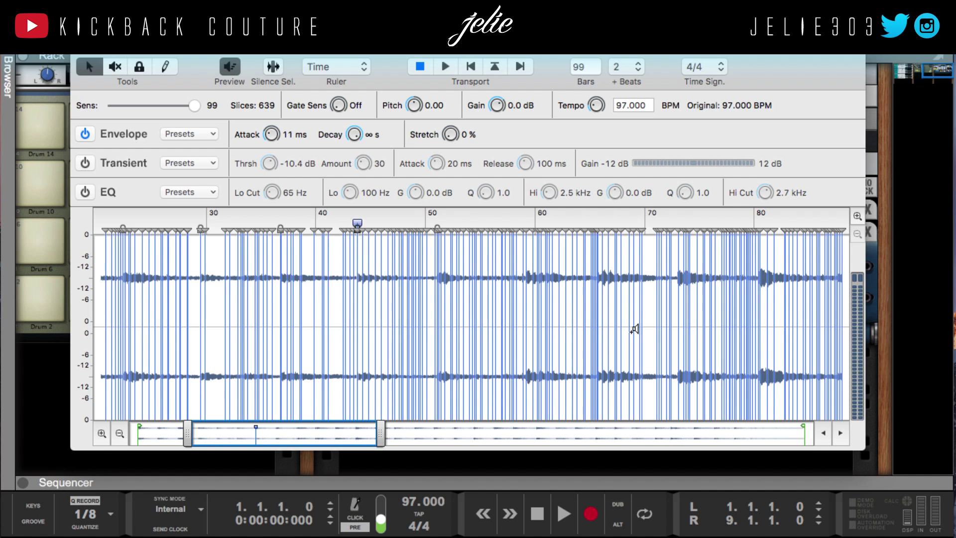
{"action": "right_click", "coordinate": [381, 228]}
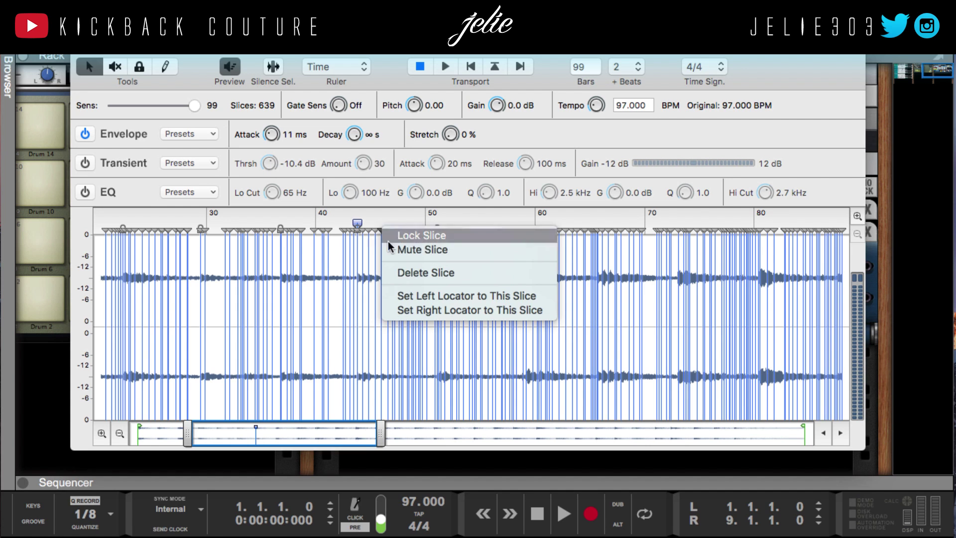
{"action": "left_click", "coordinate": [402, 273]}
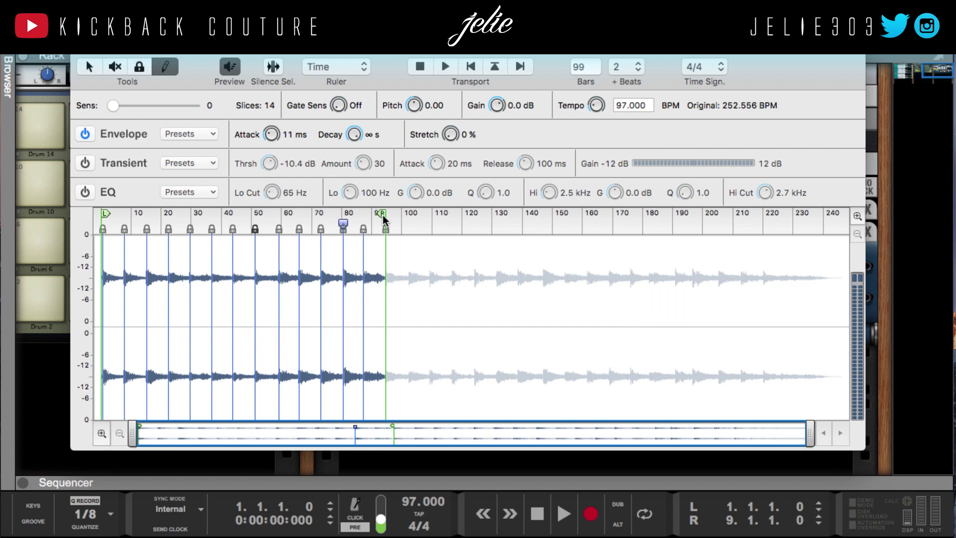
Step: Move the right locator to the end of the audio and back to the last slice marker, and crop the loop
{"action": "left_click_drag", "start_coordinate": [383, 219], "coordinate": [921, 215]}
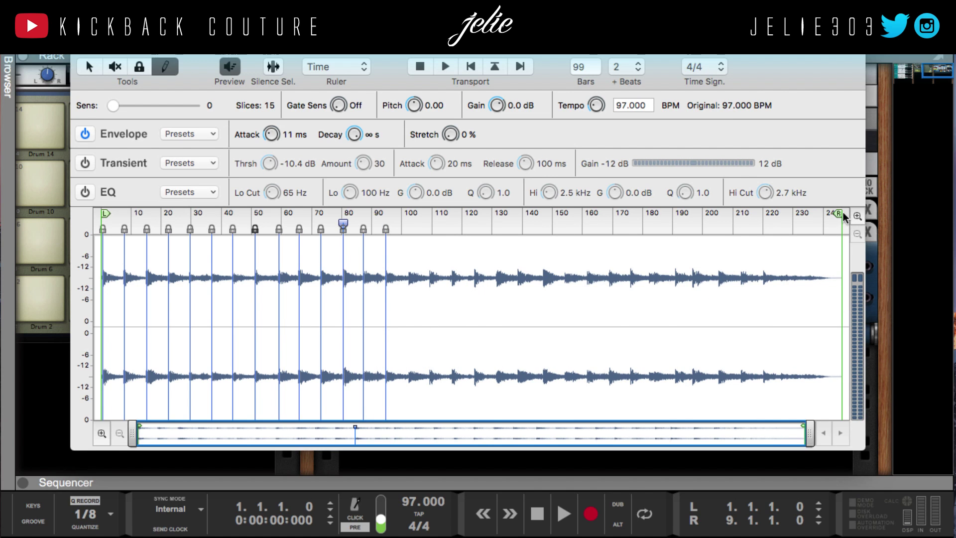
{"action": "mouse_move", "coordinate": [841, 218]}
{"action": "left_mouse_down"}
{"action": "mouse_move", "coordinate": [790, 225]}
{"action": "mouse_move", "coordinate": [537, 200]}
{"action": "left_mouse_up"}
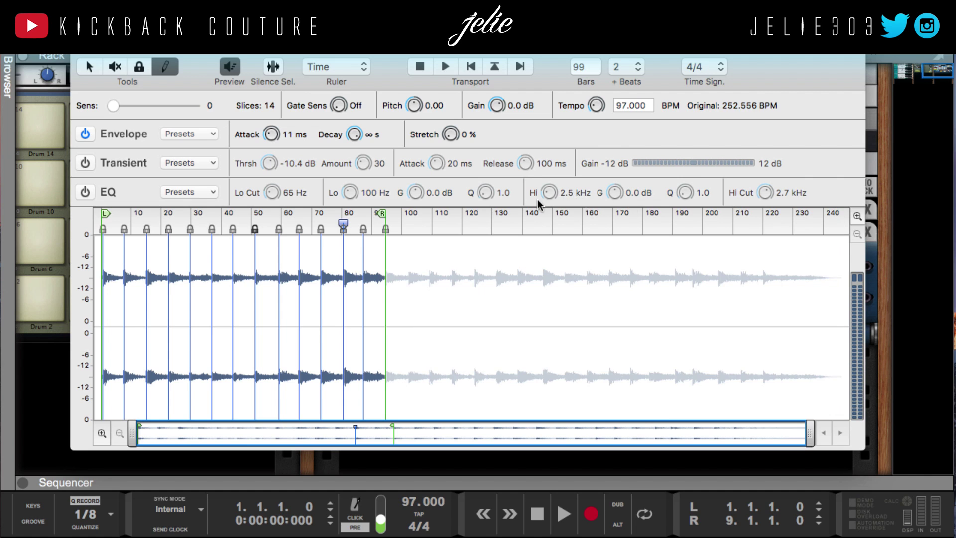
{"action": "mouse_move", "coordinate": [406, 211]}
{"action": "left_mouse_down"}
{"action": "mouse_move", "coordinate": [360, 210]}
{"action": "mouse_move", "coordinate": [380, 217]}
{"action": "left_mouse_up"}
{"action": "left_click", "coordinate": [164, 30]}
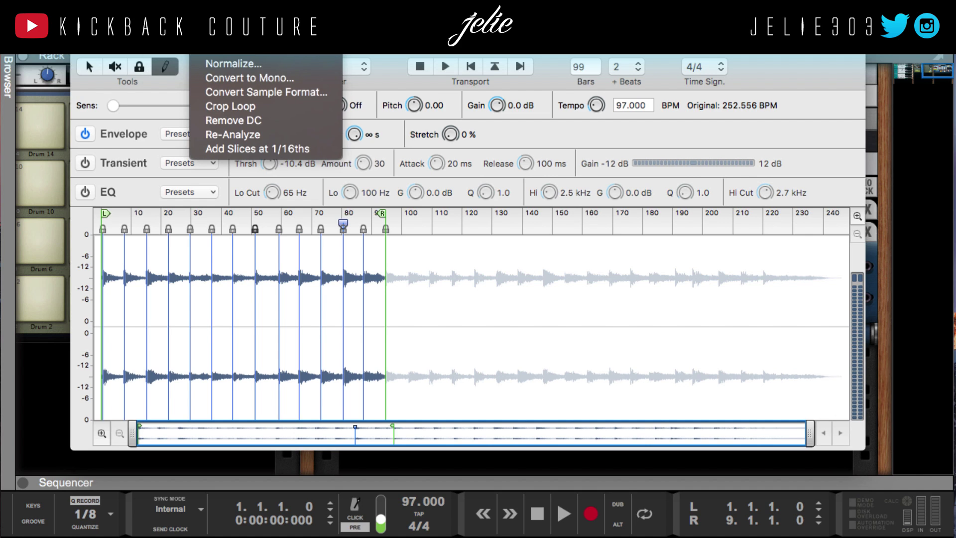
{"action": "left_click", "coordinate": [250, 106]}
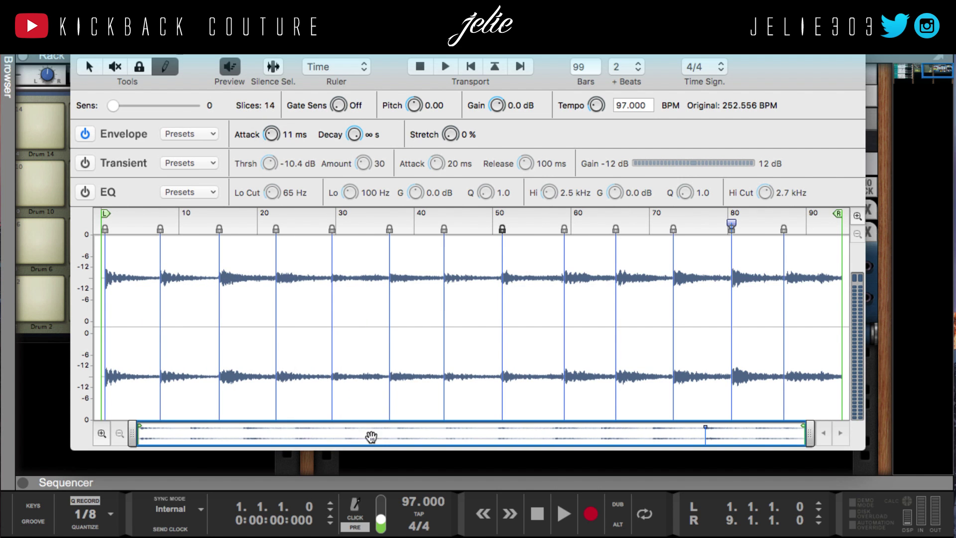
Step: Return to Reason, set Kong's Drum 1 module to None and hide the drum and FX section
{"action": "key", "text": "super+w"}
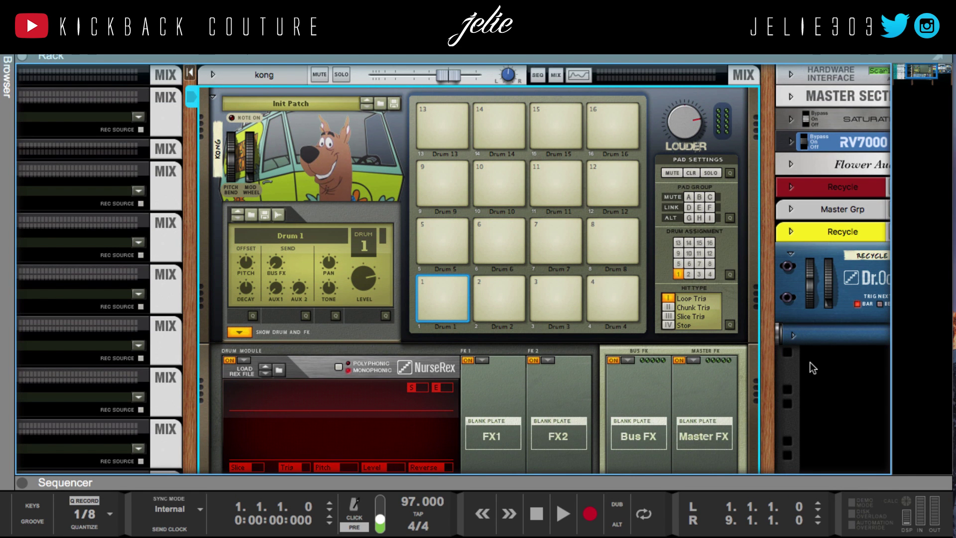
{"action": "left_click", "coordinate": [244, 360]}
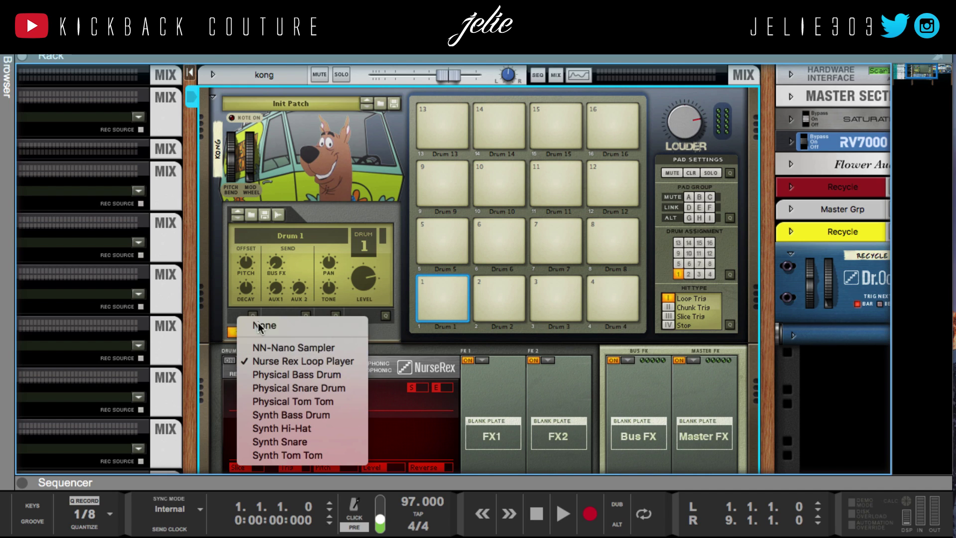
{"action": "left_click", "coordinate": [258, 321]}
{"action": "left_click", "coordinate": [240, 332]}
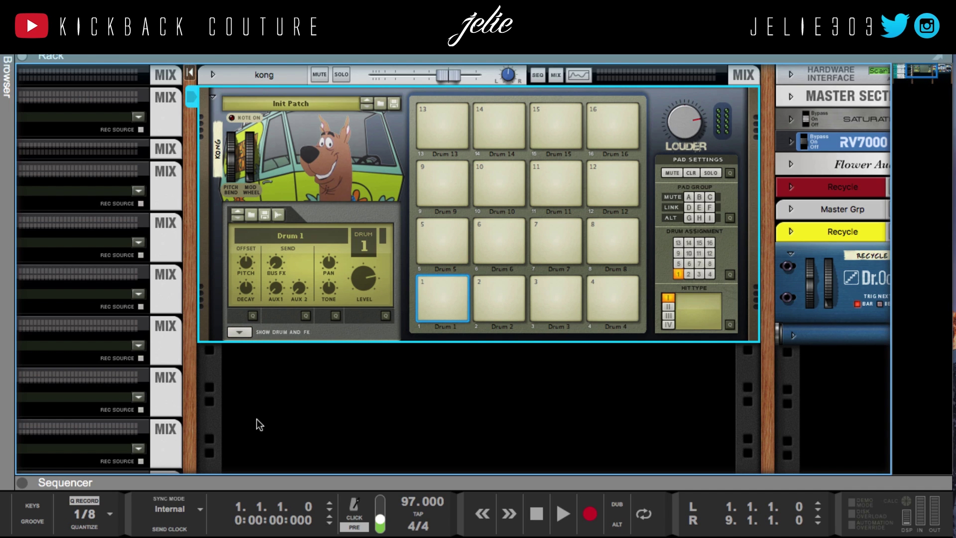
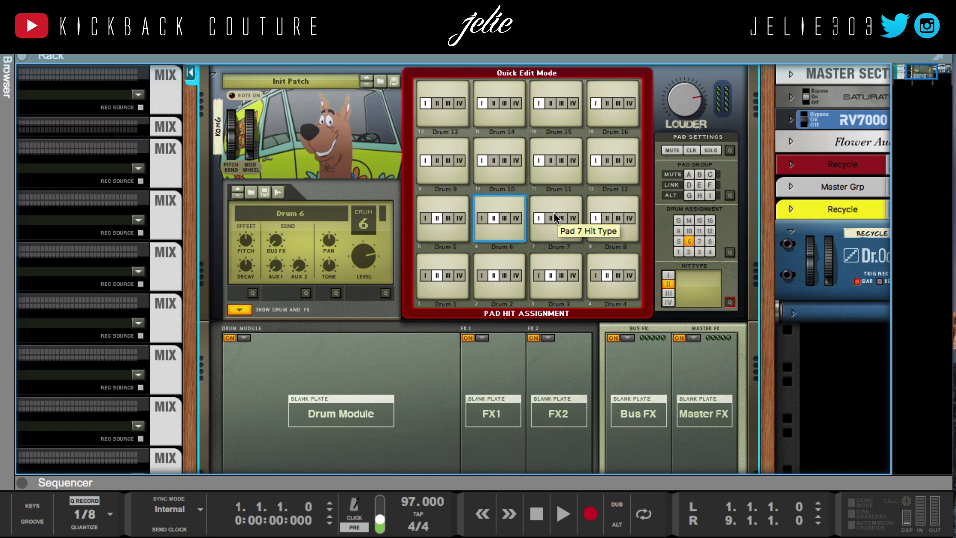
Step: Set the hit type of Kong pads 7 through 12 to II
{"action": "left_click", "coordinate": [551, 218]}
{"action": "left_click", "coordinate": [608, 218]}
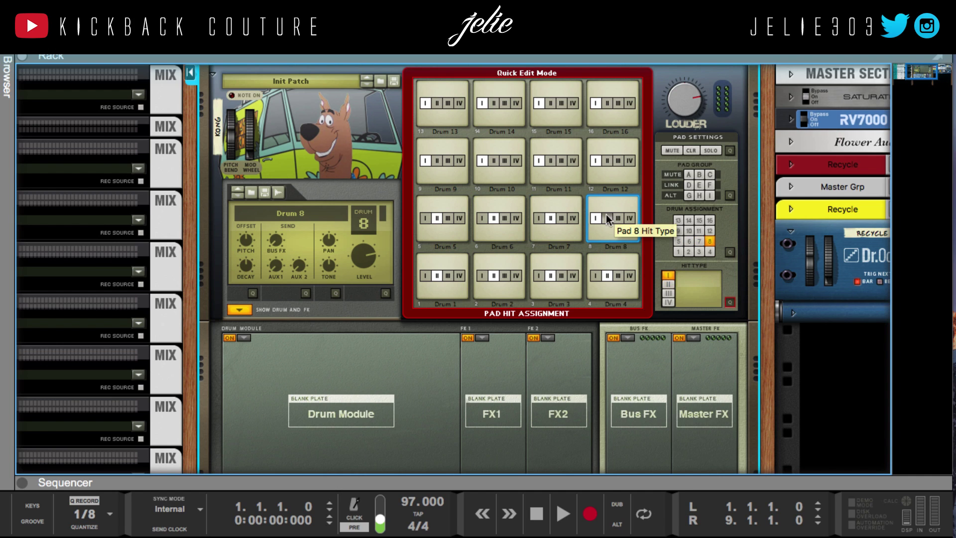
{"action": "left_click", "coordinate": [437, 160]}
{"action": "left_click", "coordinate": [496, 160]}
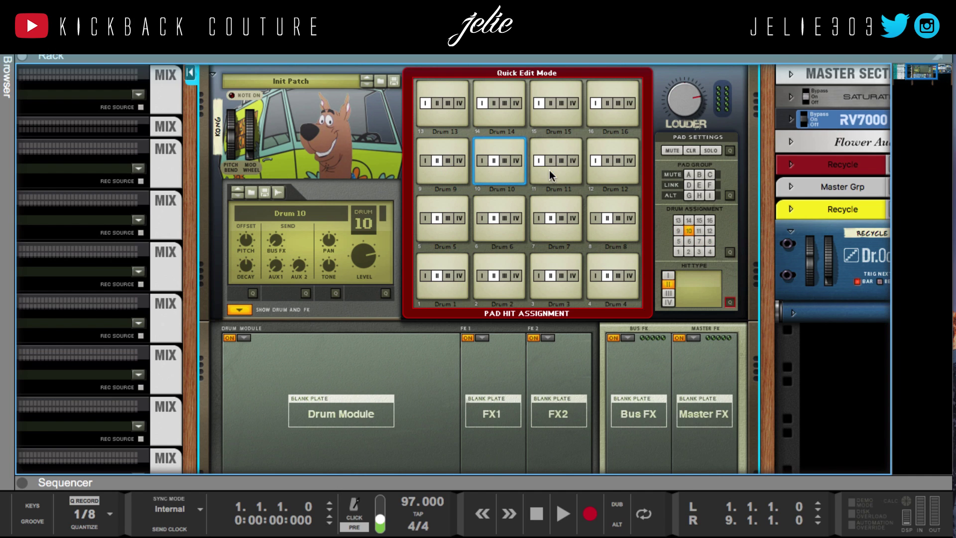
{"action": "left_click", "coordinate": [550, 160]}
{"action": "left_click", "coordinate": [610, 161]}
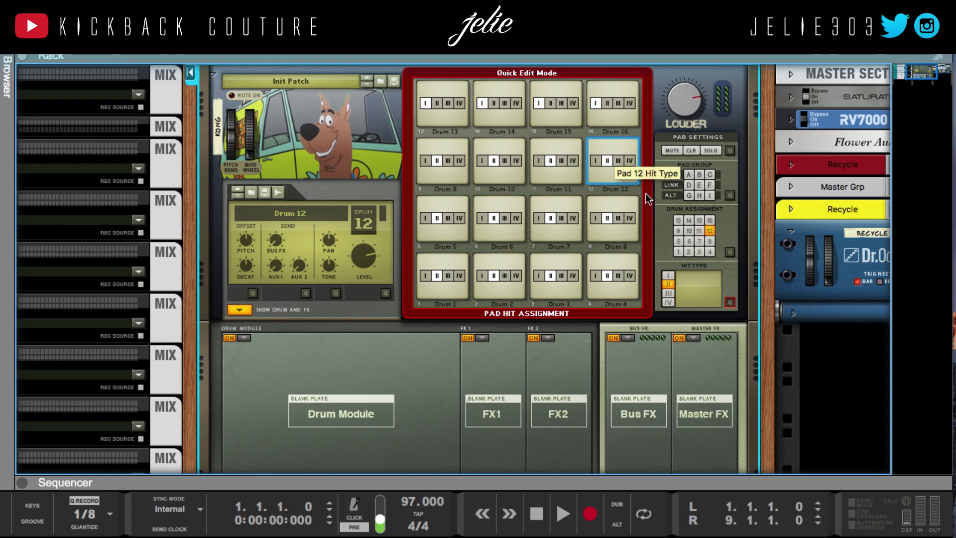
Step: Switch Kong's quick edit to drum assignment and assign pads 2, 3 and 5 through 8 to drum 1
{"action": "left_click", "coordinate": [731, 252]}
{"action": "left_click", "coordinate": [731, 252]}
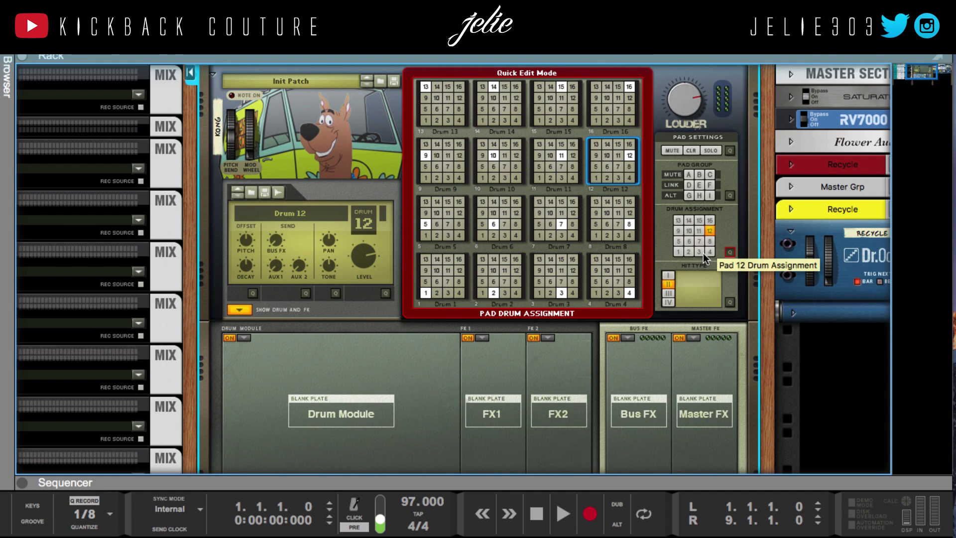
{"action": "left_click", "coordinate": [482, 293]}
{"action": "left_click", "coordinate": [539, 293]}
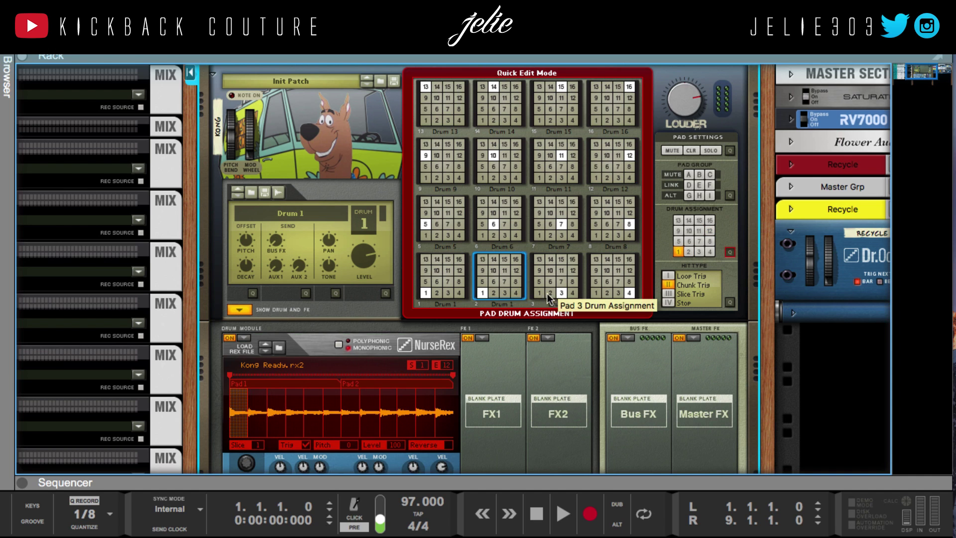
{"action": "left_click", "coordinate": [590, 294]}
{"action": "left_click", "coordinate": [426, 235]}
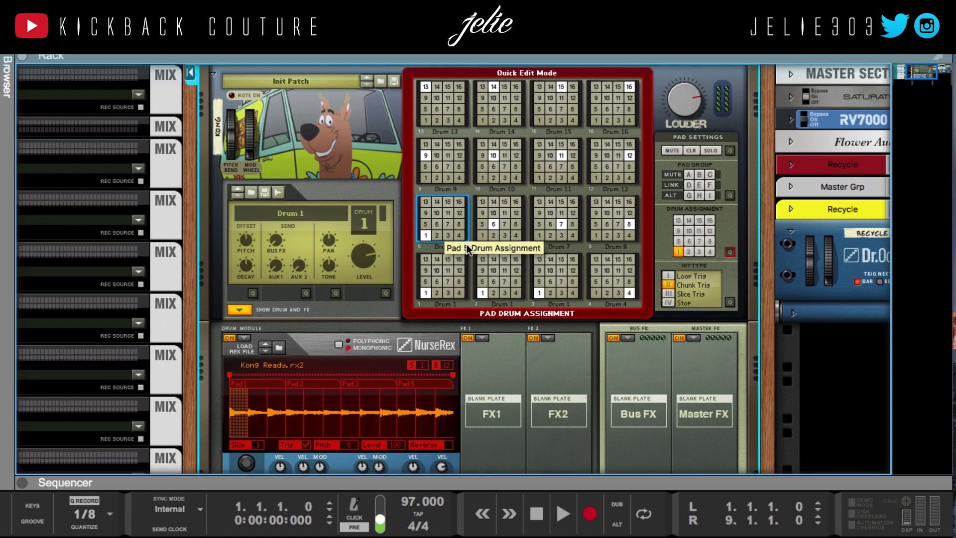
{"action": "left_click", "coordinate": [481, 235]}
{"action": "left_click", "coordinate": [539, 235]}
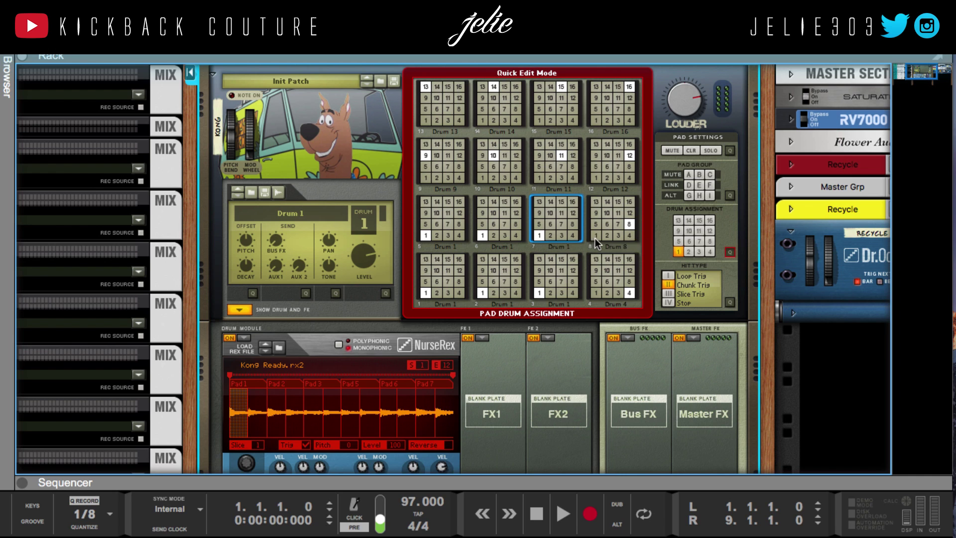
{"action": "left_click", "coordinate": [596, 235]}
Step: Assign pads 9 through 12 to drum 1 and leave the drum assignment quick edit
{"action": "left_click", "coordinate": [427, 178]}
{"action": "left_click", "coordinate": [482, 177]}
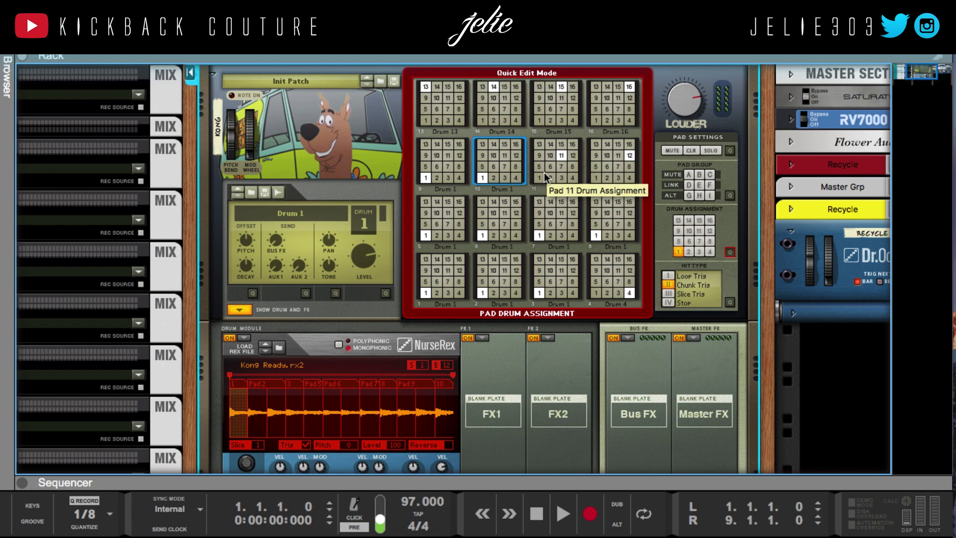
{"action": "left_click", "coordinate": [539, 178]}
{"action": "left_click", "coordinate": [598, 176]}
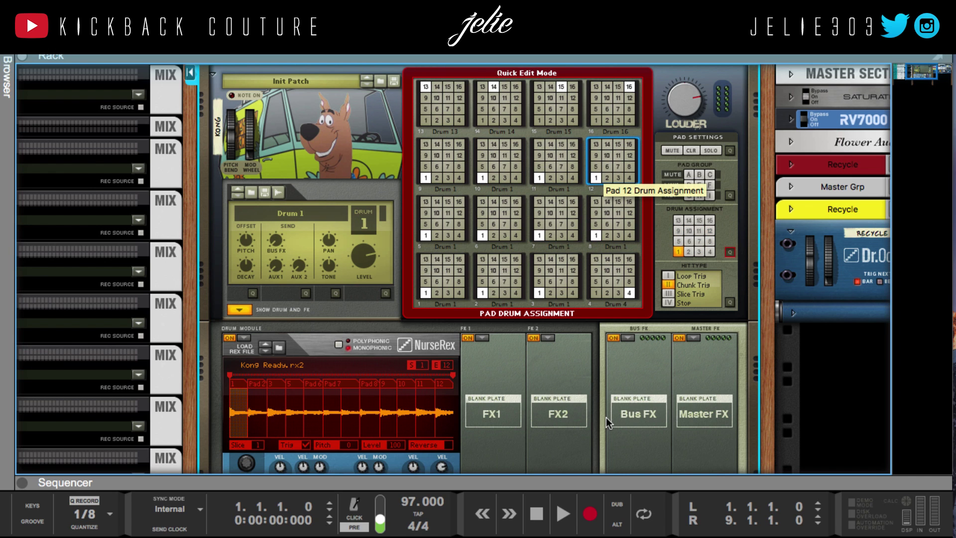
{"action": "left_click", "coordinate": [730, 252]}
Step: Audition the REX loop chunks on Kong pads 1 and 2
{"action": "scroll", "coordinate": [375, 438], "scroll_direction": "down", "scroll_amount": 2}
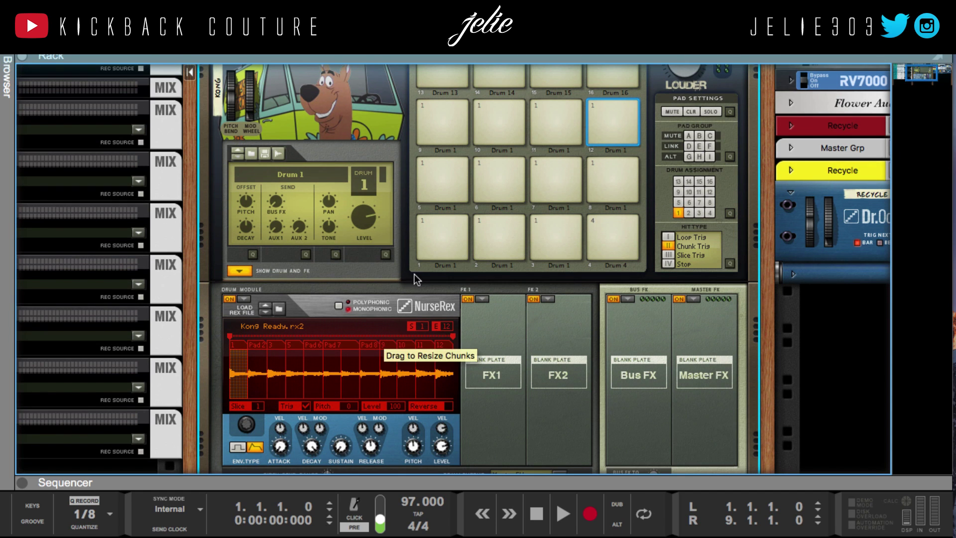
{"action": "left_click", "coordinate": [436, 231]}
{"action": "left_click", "coordinate": [502, 224]}
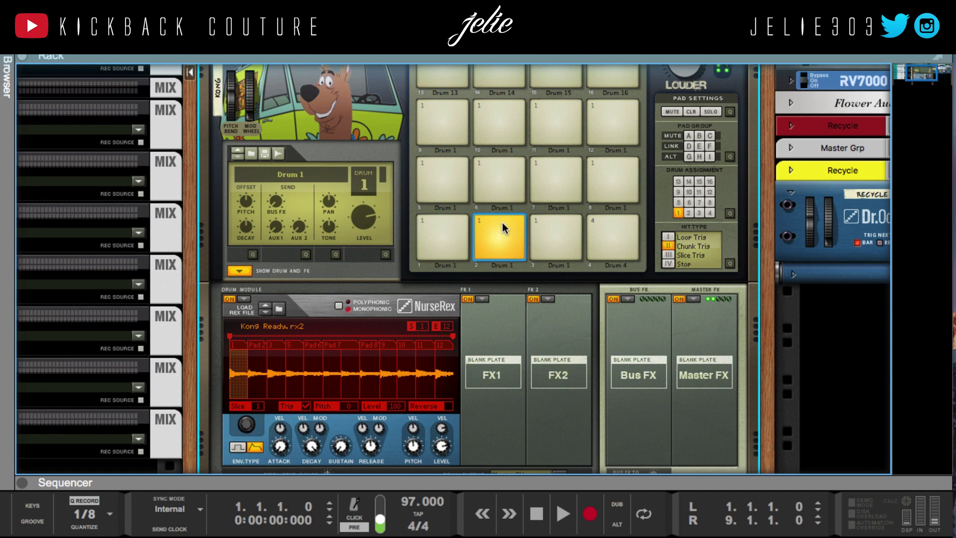
Step: Audition the loop chunks on Kong pads 3 and 4, and reselect pad 1
{"action": "left_click", "coordinate": [547, 226]}
{"action": "left_click", "coordinate": [600, 220]}
{"action": "left_click", "coordinate": [453, 238]}
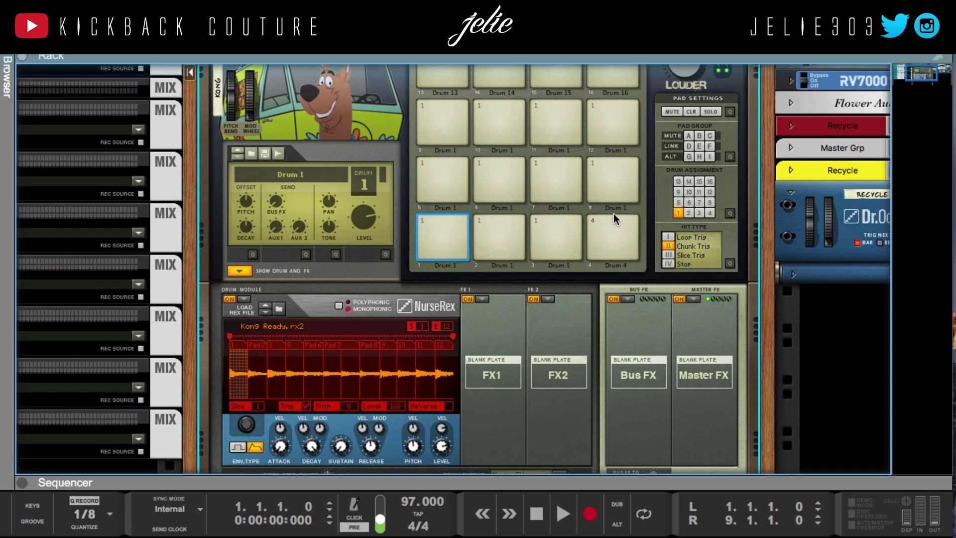
Step: Assign Kong pad 4 to drum 1 in the drum assignment quick edit and leave the quick edit
{"action": "left_click", "coordinate": [730, 213]}
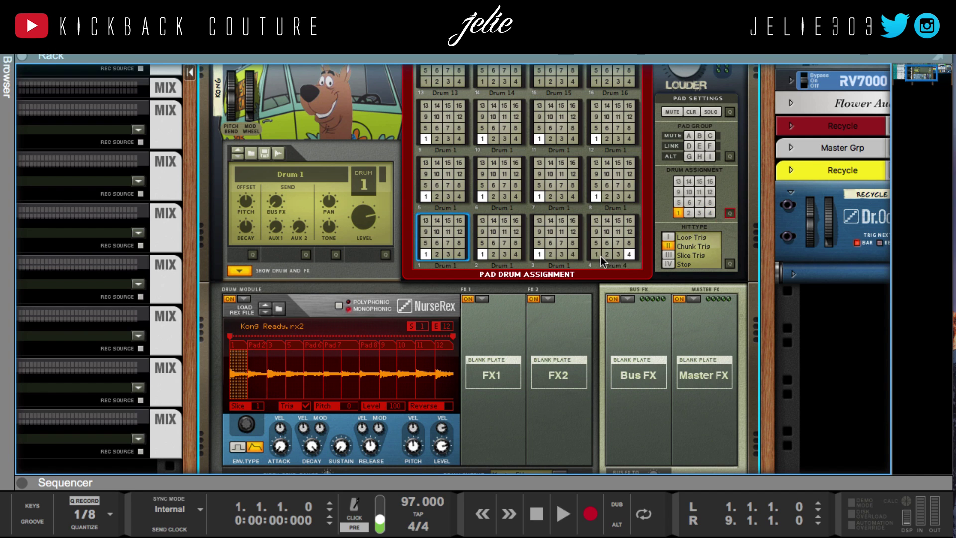
{"action": "left_click", "coordinate": [596, 254]}
{"action": "left_click", "coordinate": [731, 213]}
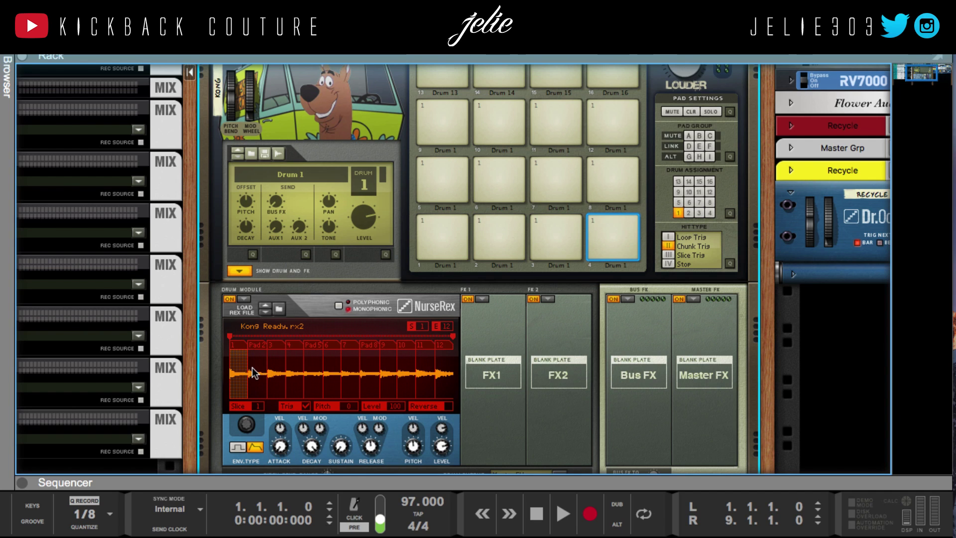
Step: Audition the REX loop chunks on Kong pads 1 through 12 in order, ending back on pad 1
{"action": "left_click", "coordinate": [450, 235]}
{"action": "left_click", "coordinate": [494, 229]}
{"action": "left_click", "coordinate": [551, 224]}
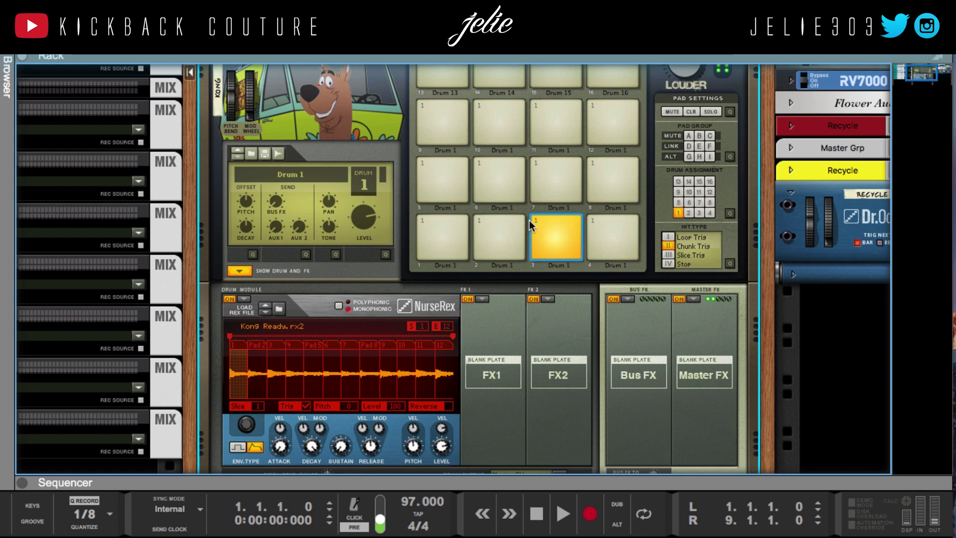
{"action": "left_click", "coordinate": [618, 218]}
{"action": "left_click", "coordinate": [463, 171]}
{"action": "left_click", "coordinate": [498, 167]}
{"action": "left_click", "coordinate": [557, 169]}
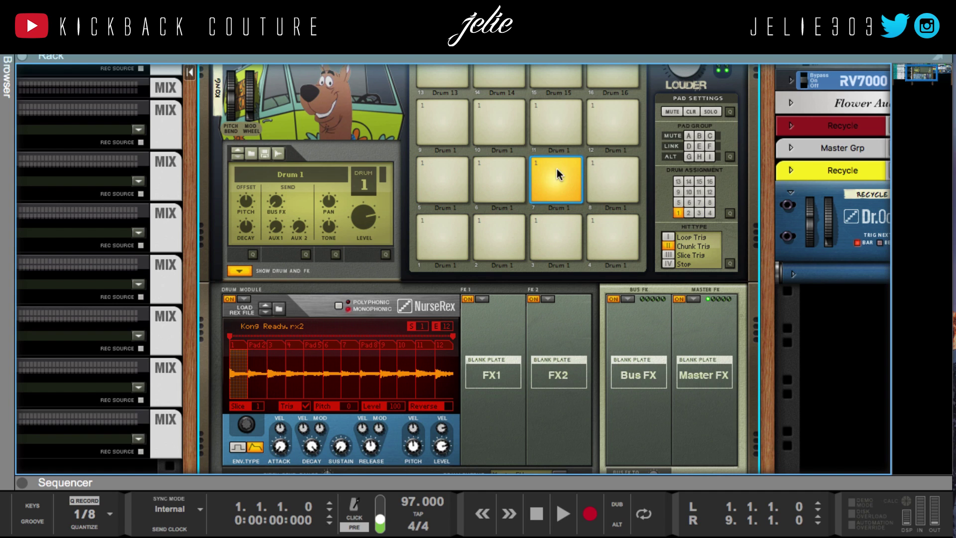
{"action": "left_click", "coordinate": [609, 178]}
{"action": "left_click", "coordinate": [457, 135]}
{"action": "left_click", "coordinate": [501, 122]}
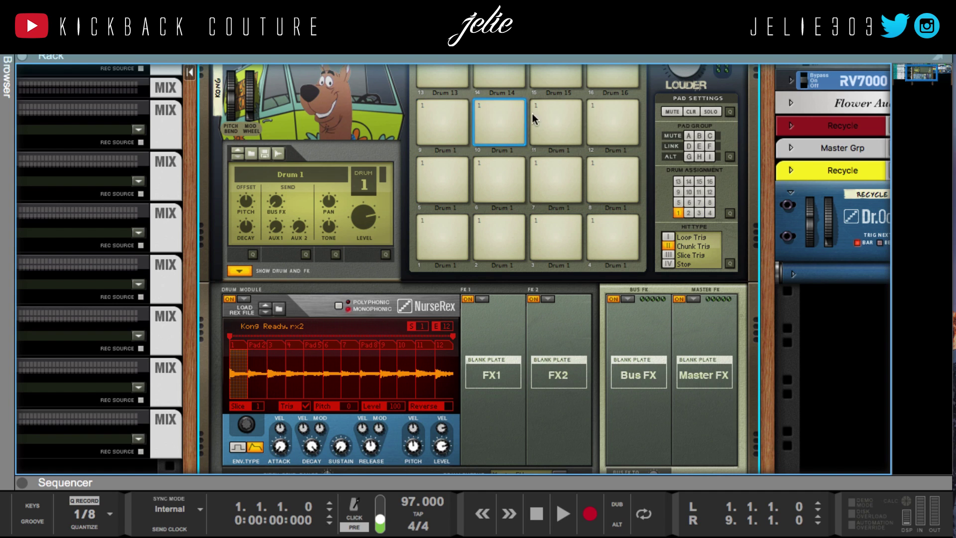
{"action": "left_click", "coordinate": [554, 112]}
{"action": "left_click", "coordinate": [591, 115]}
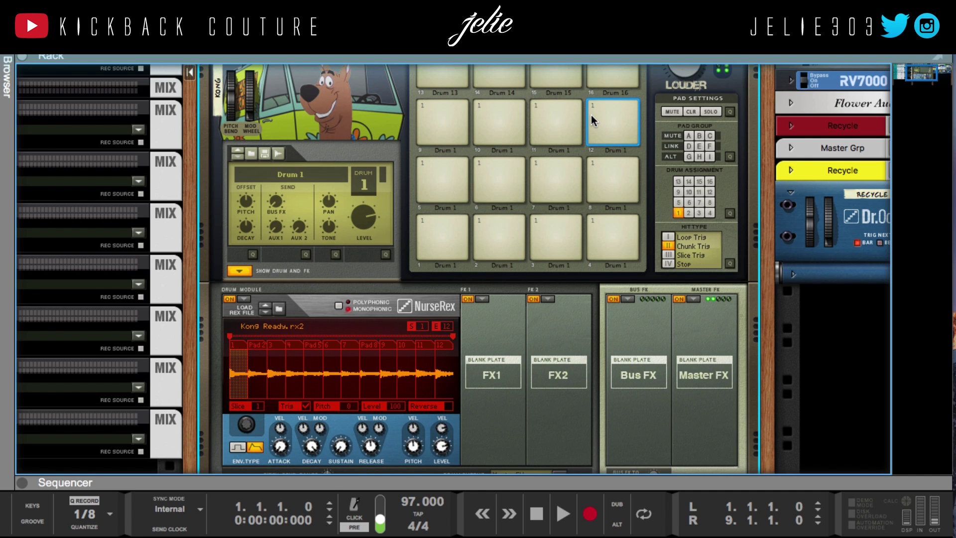
{"action": "left_click", "coordinate": [444, 231]}
{"action": "scroll", "coordinate": [467, 444], "scroll_direction": "up", "scroll_amount": 1}
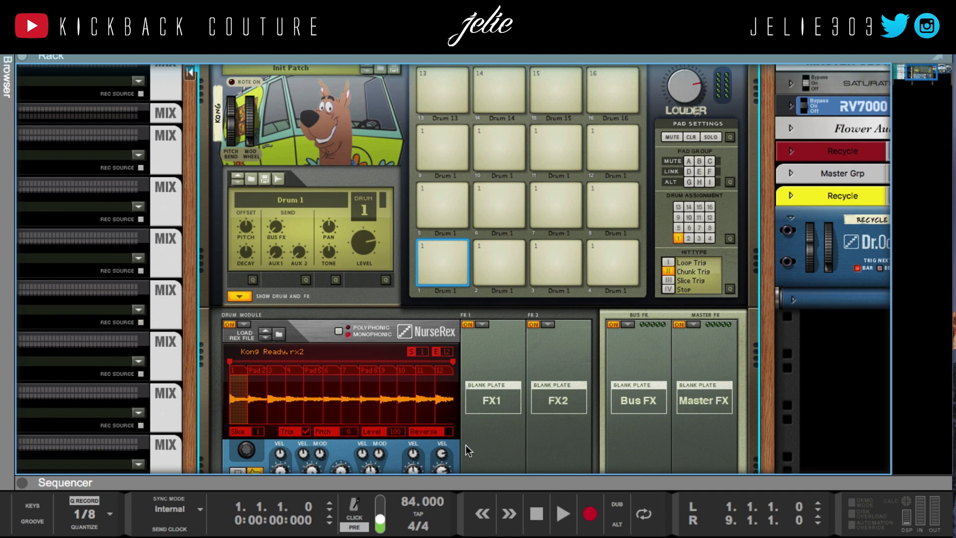